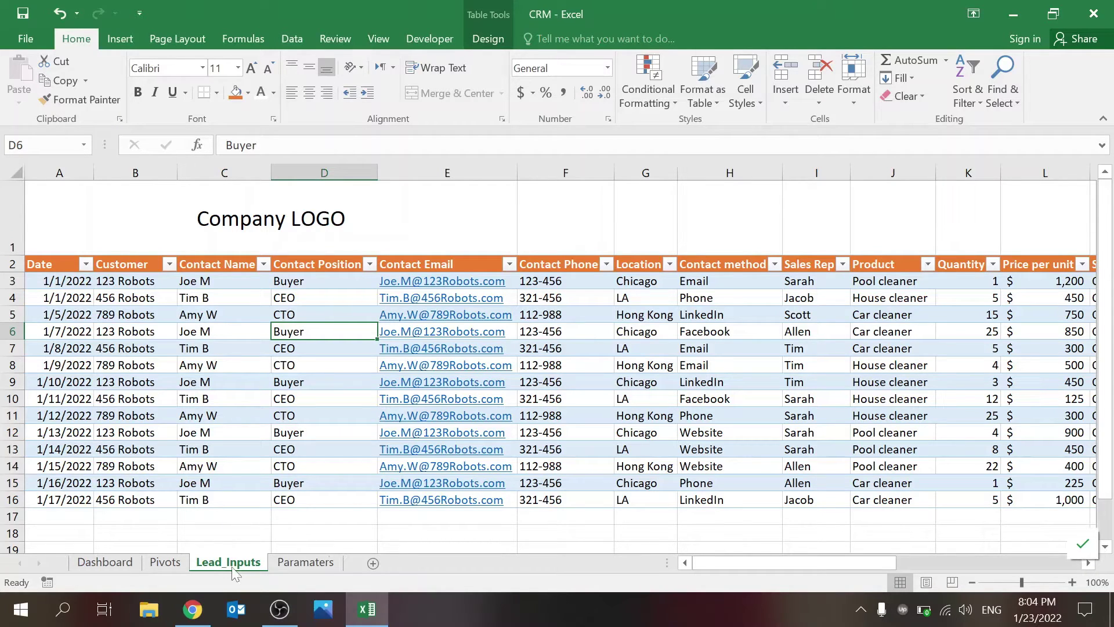
Tour the Paramaters, Pivots and Dashboard sheets, then return to Lead_Inputs.
{"action": "left_click", "coordinate": [286, 566]}
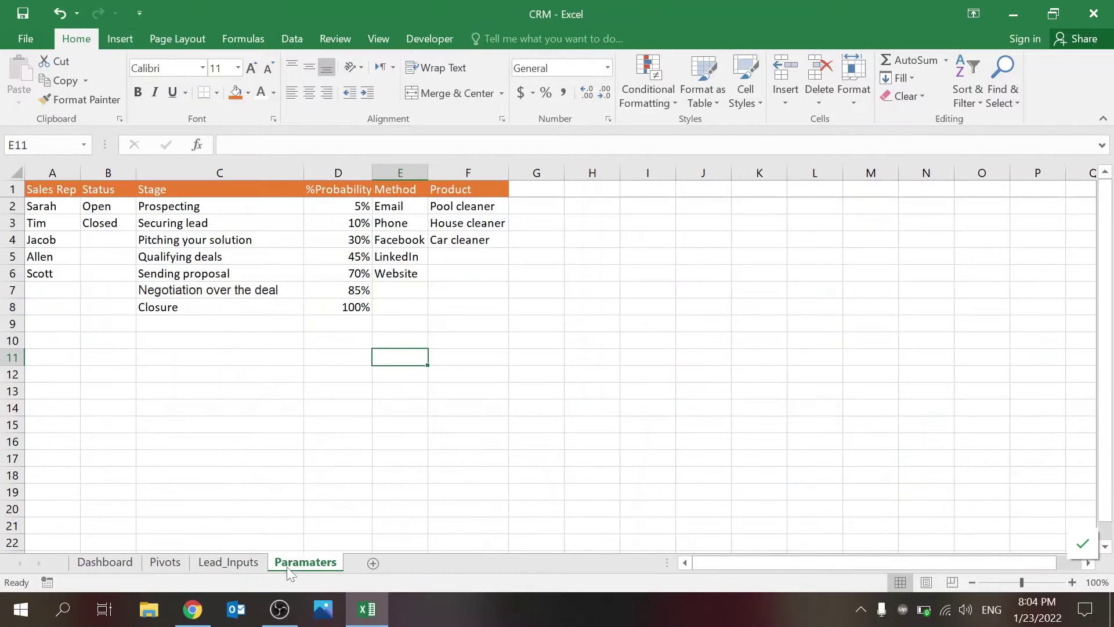
{"action": "left_click", "coordinate": [168, 563]}
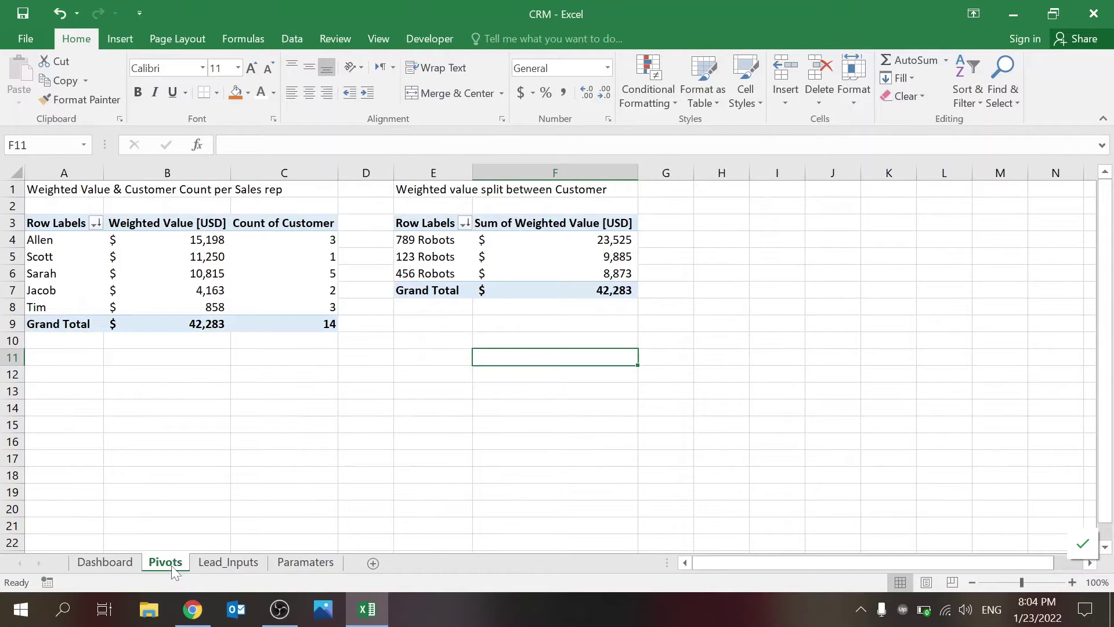
{"action": "left_click", "coordinate": [123, 562]}
{"action": "left_click", "coordinate": [228, 561]}
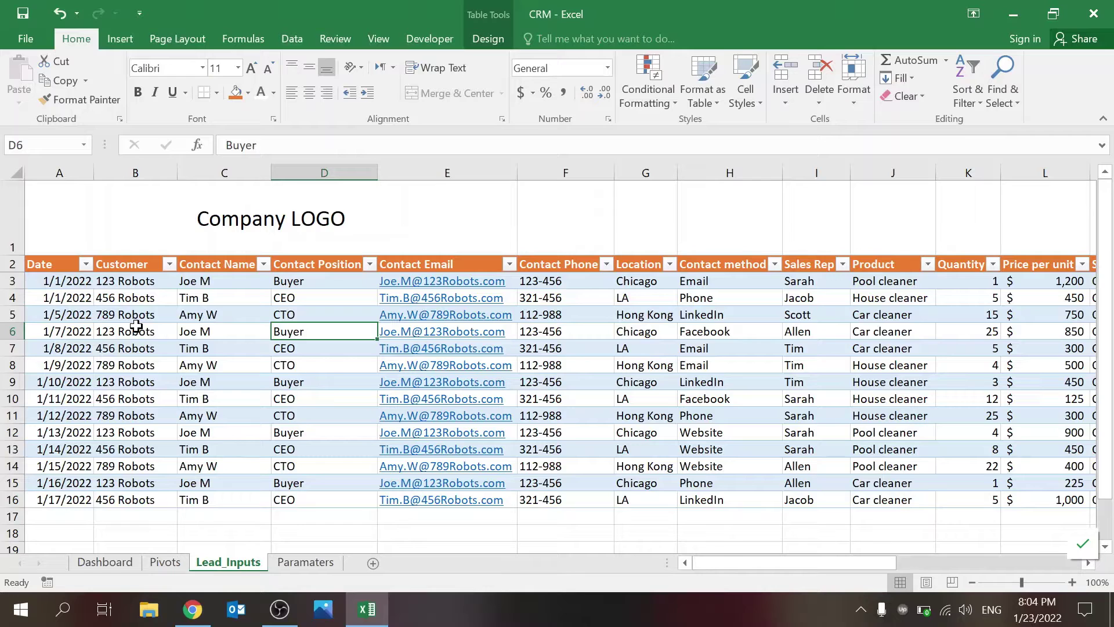
Look over the Lead_Inputs sheet, from the Company LOGO cell down past the table.
{"action": "left_click", "coordinate": [200, 213]}
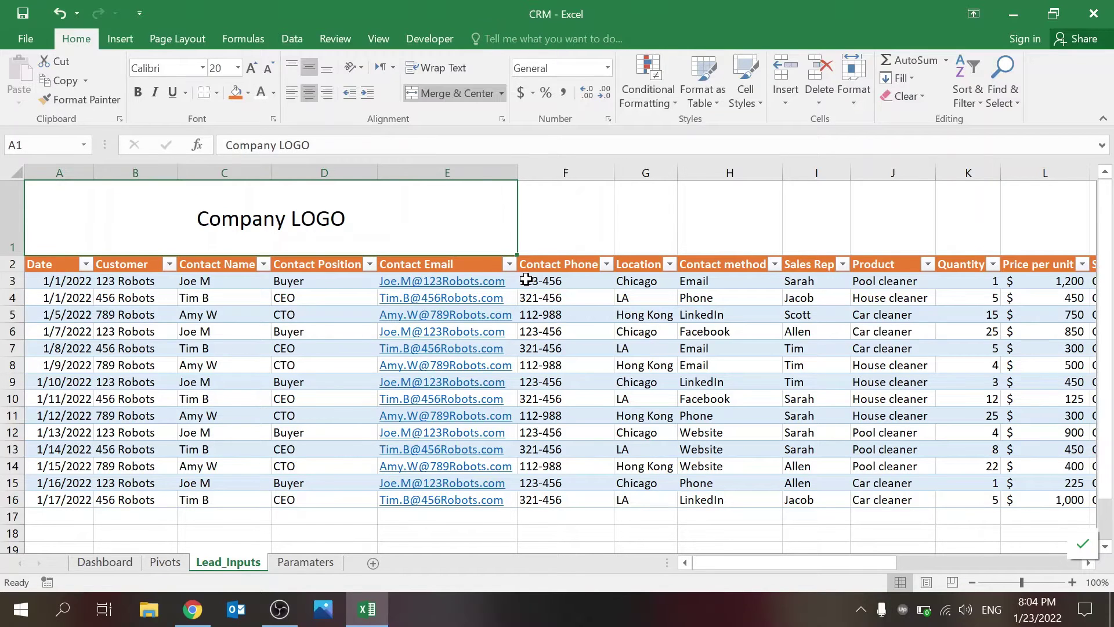
{"action": "left_click", "coordinate": [230, 534]}
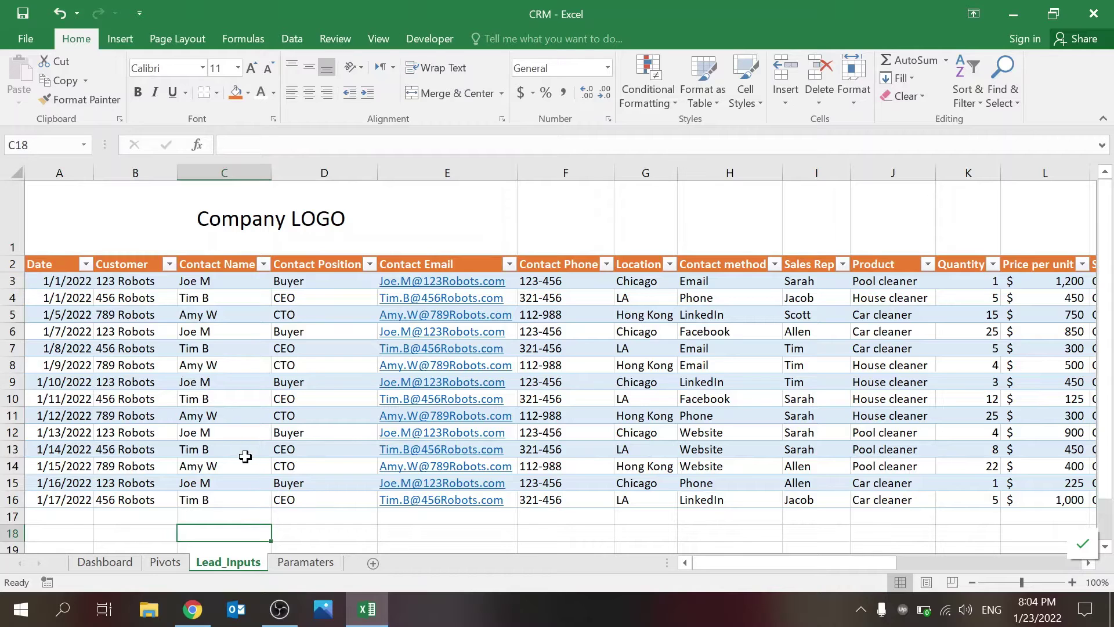
{"action": "scroll", "coordinate": [246, 457], "scroll_direction": "down", "scroll_amount": 5}
{"action": "scroll", "coordinate": [246, 456], "scroll_direction": "up", "scroll_amount": 5}
Check the first lead's row 3 entries and H3's Contact method dropdown choices without changing them.
{"action": "left_click", "coordinate": [59, 277]}
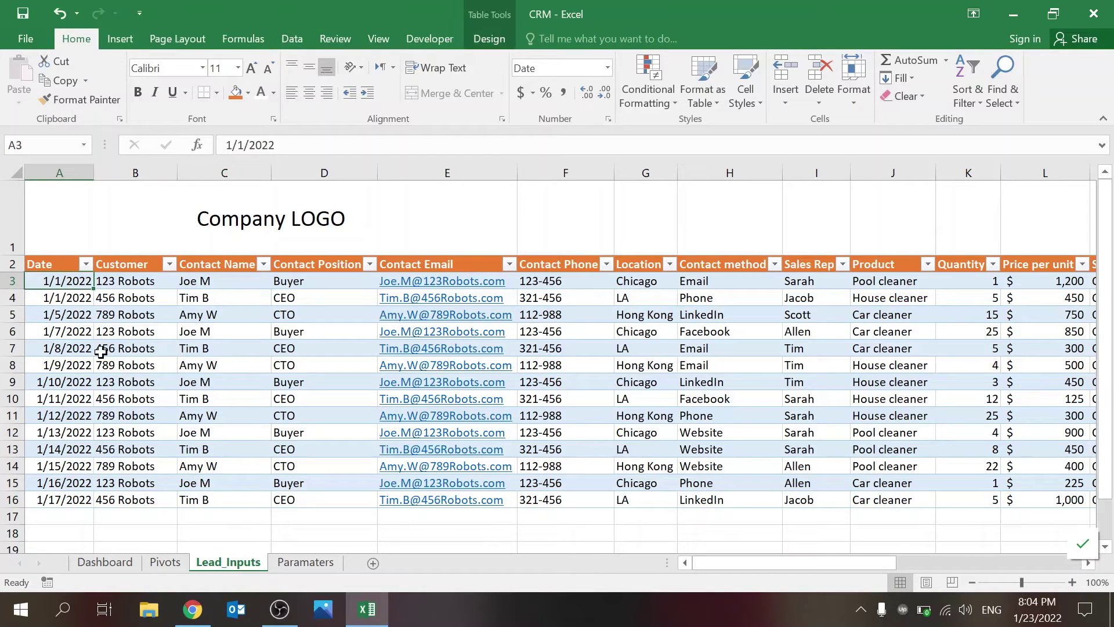
{"action": "left_click", "coordinate": [145, 278]}
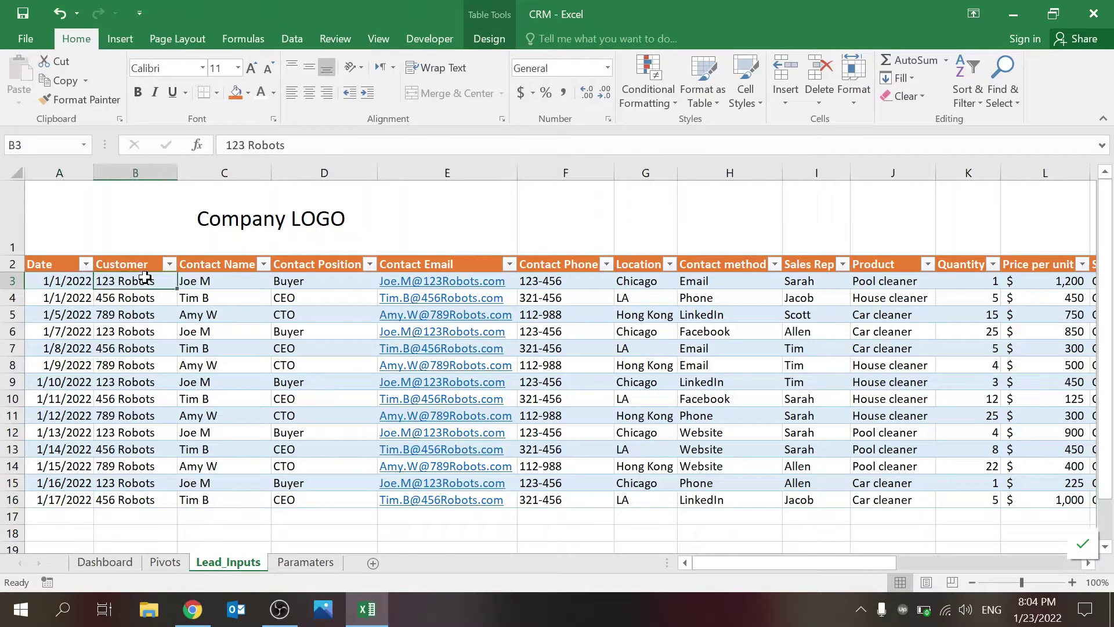
{"action": "left_click", "coordinate": [211, 280]}
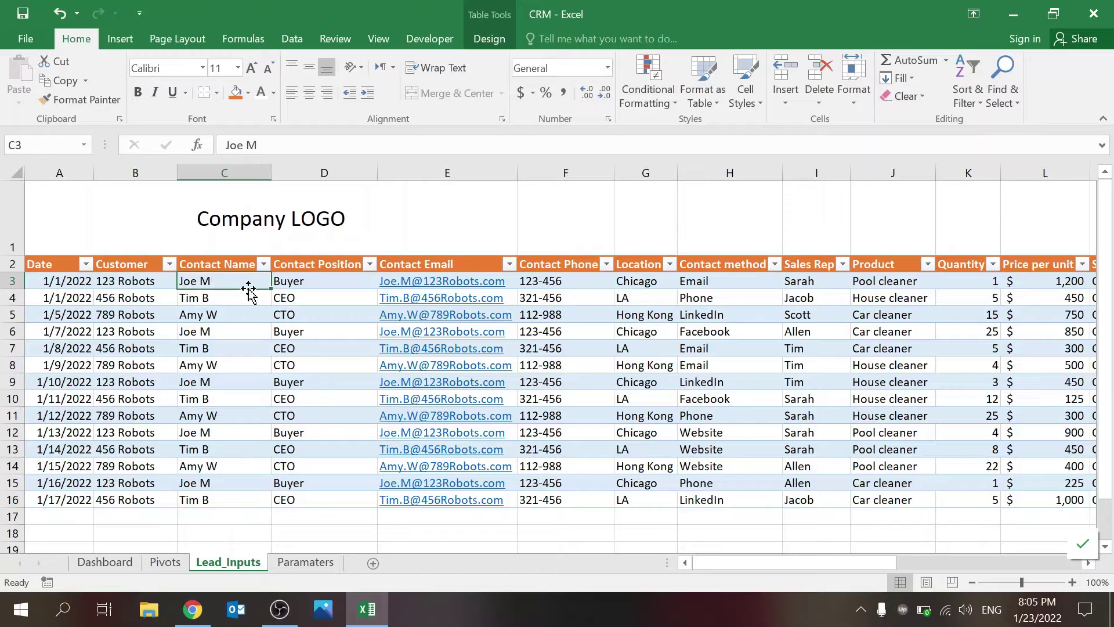
{"action": "left_click", "coordinate": [314, 284]}
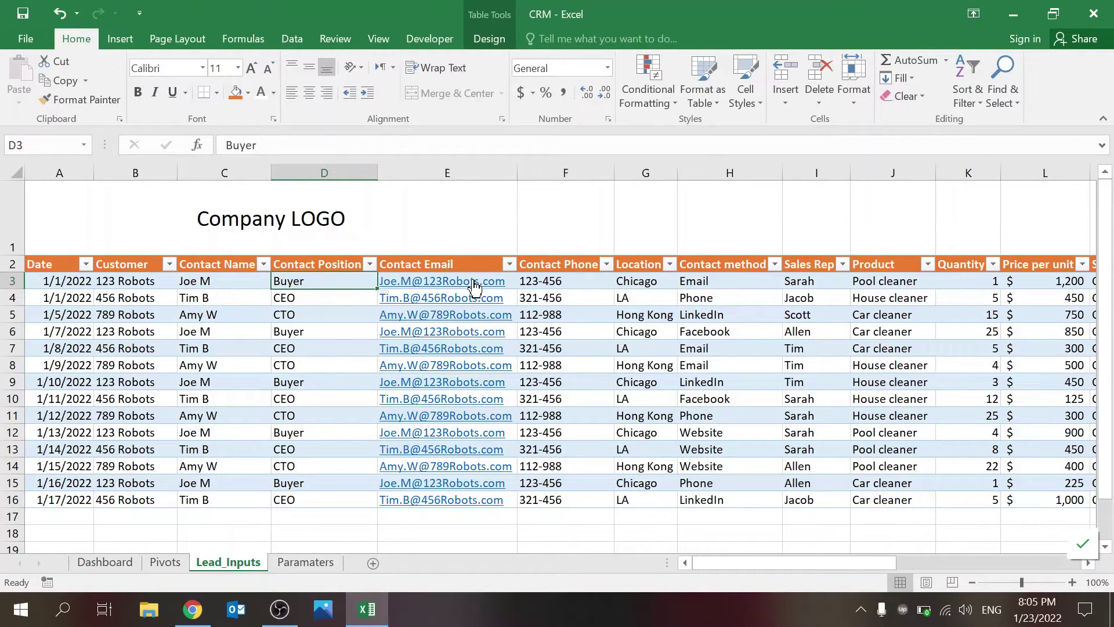
{"action": "left_click", "coordinate": [540, 286]}
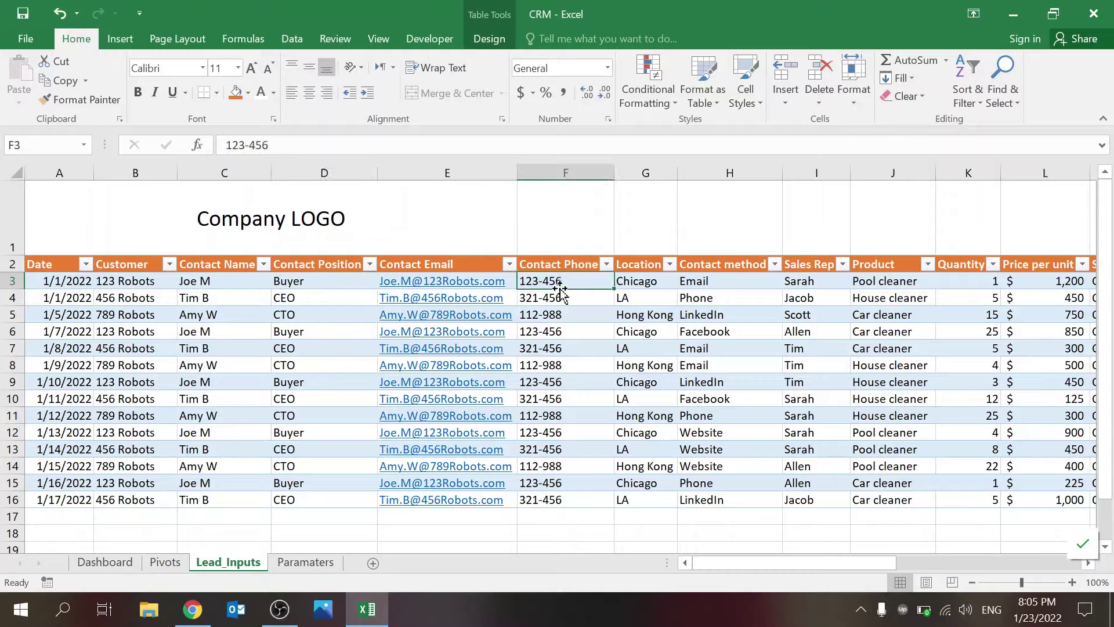
{"action": "left_click", "coordinate": [647, 282]}
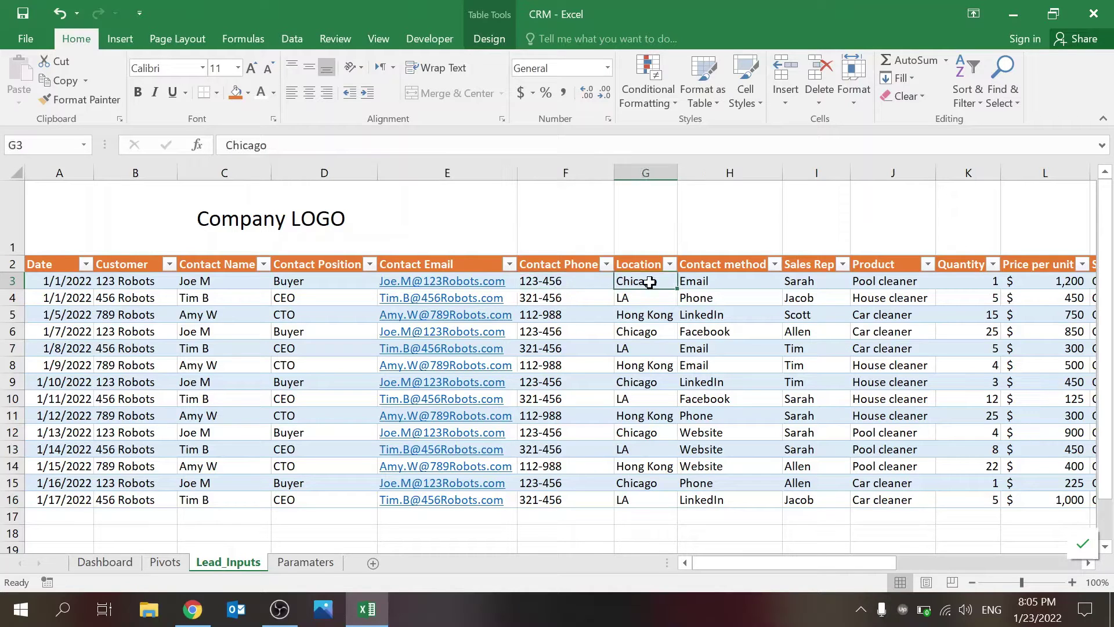
{"action": "left_click", "coordinate": [723, 282]}
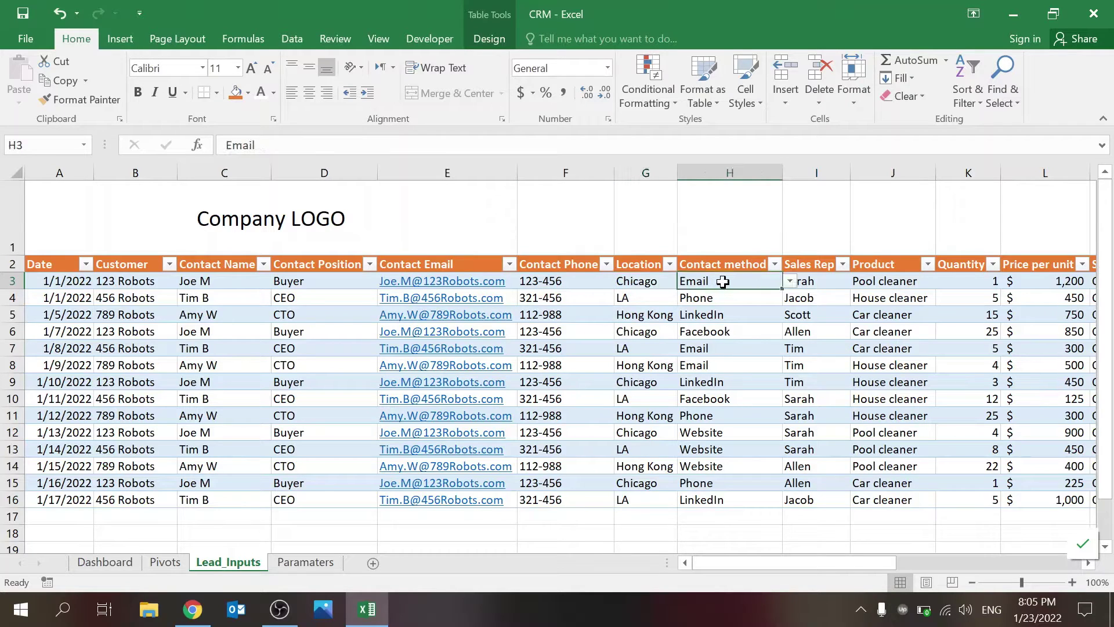
{"action": "left_click", "coordinate": [790, 282]}
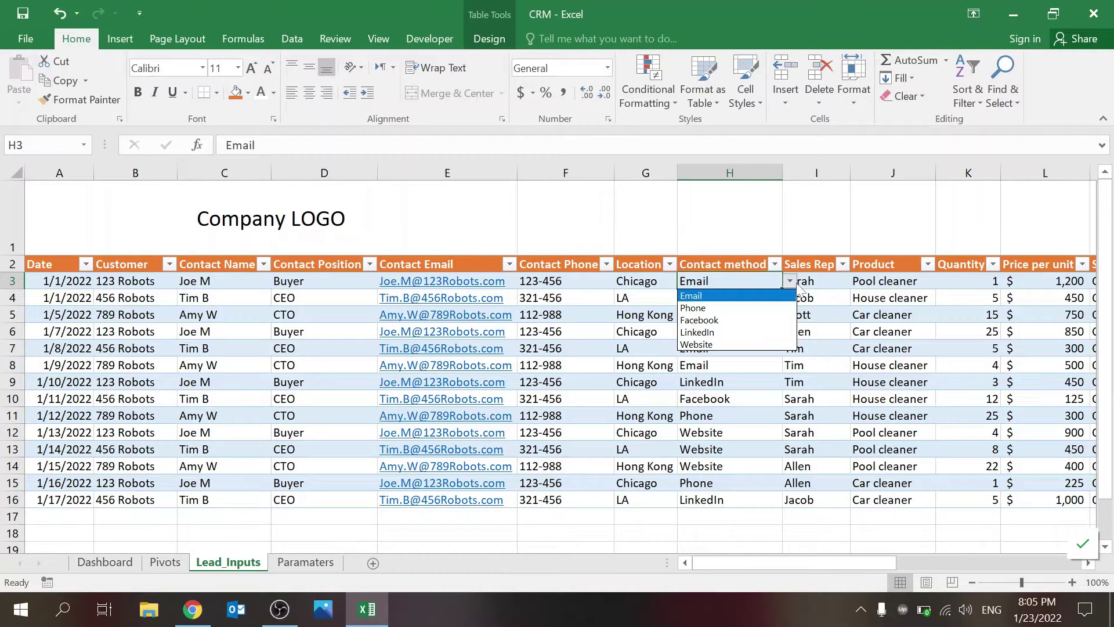
{"action": "key", "text": "Escape"}
Look up the Method list, Email through Website, on the Paramaters sheet.
{"action": "left_click", "coordinate": [288, 563]}
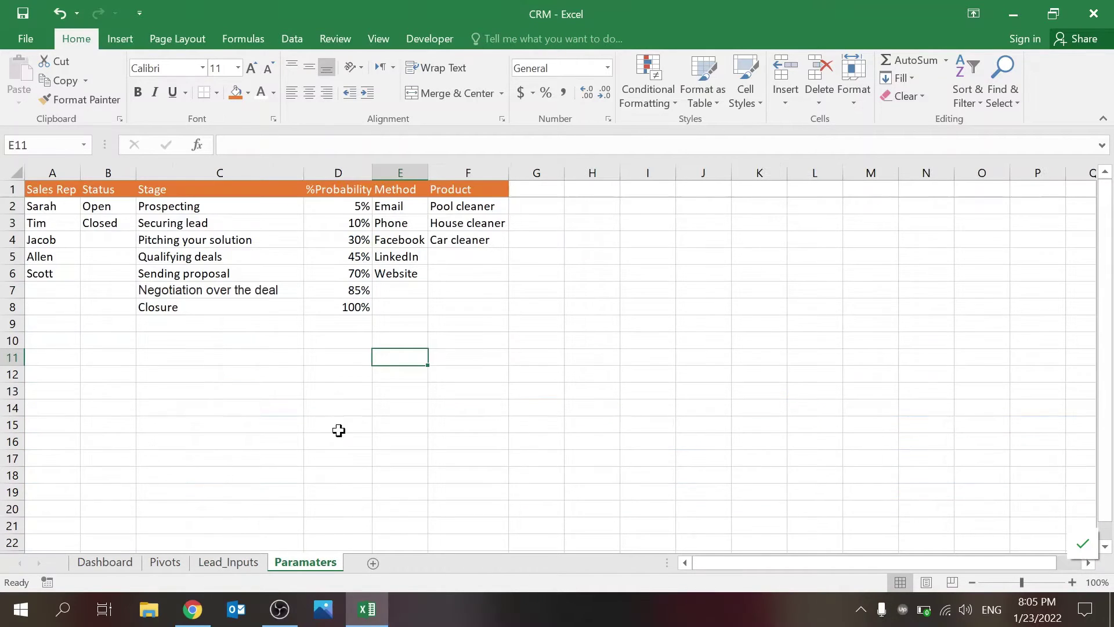
{"action": "left_click_drag", "start_coordinate": [398, 206], "coordinate": [400, 285]}
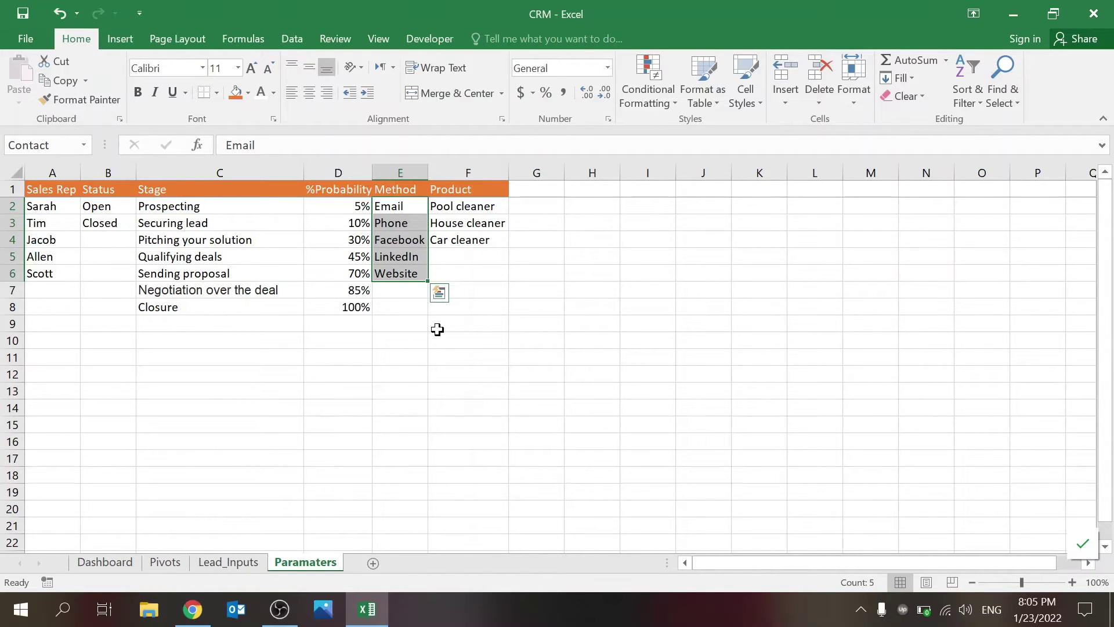
{"action": "left_click", "coordinate": [349, 389]}
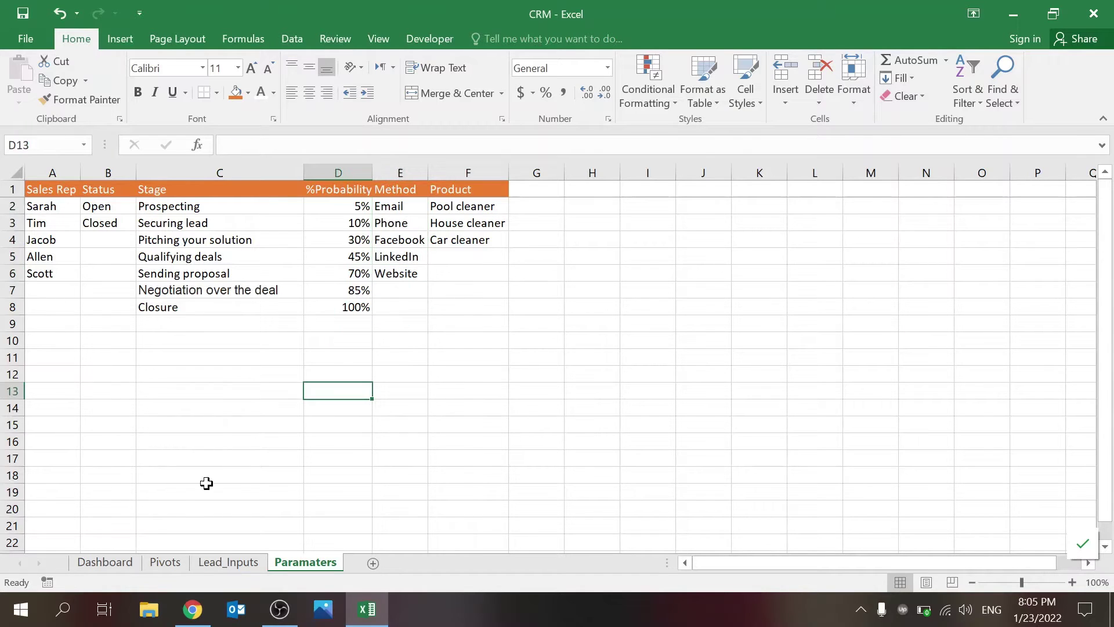
{"action": "left_click", "coordinate": [242, 563]}
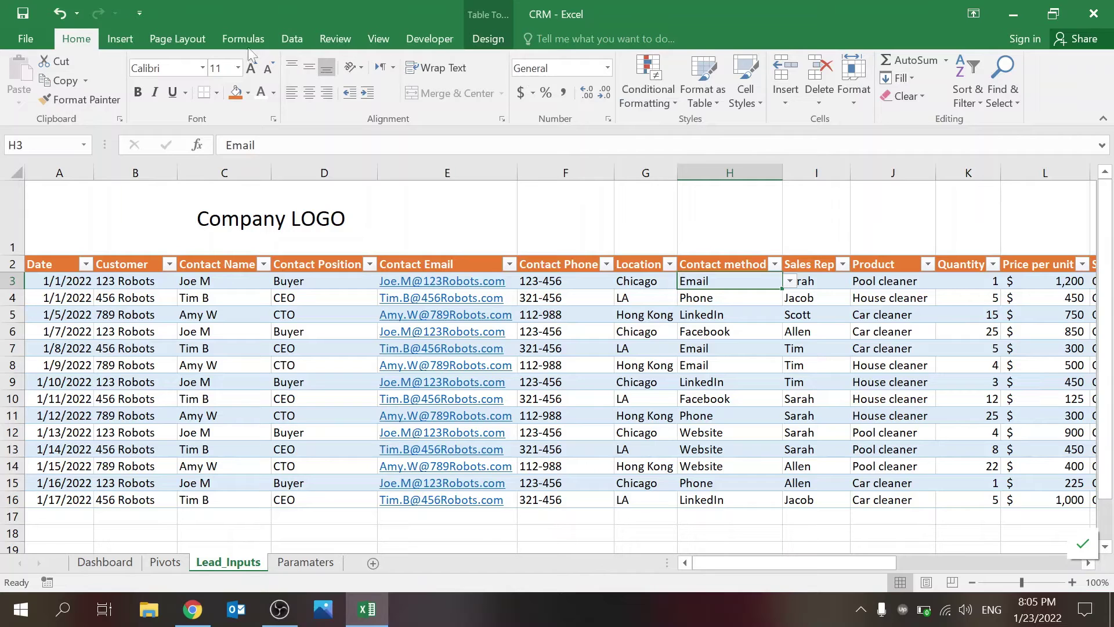
Review H3's data validation: a List sourced from the range Contact, closed without changes.
{"action": "left_click", "coordinate": [289, 38]}
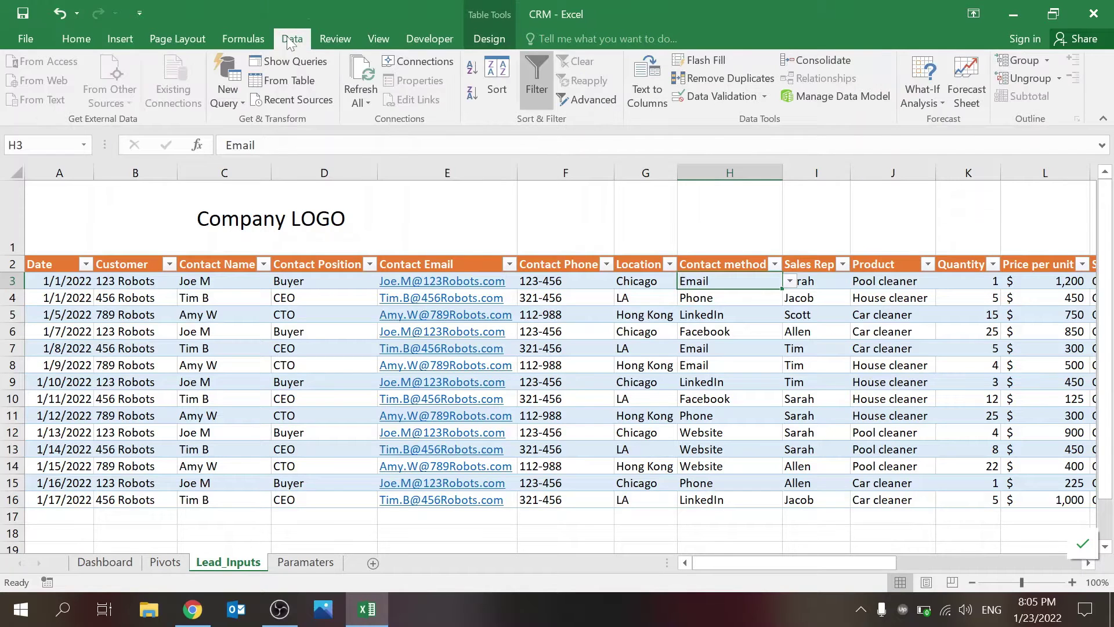
{"action": "left_click", "coordinate": [712, 98]}
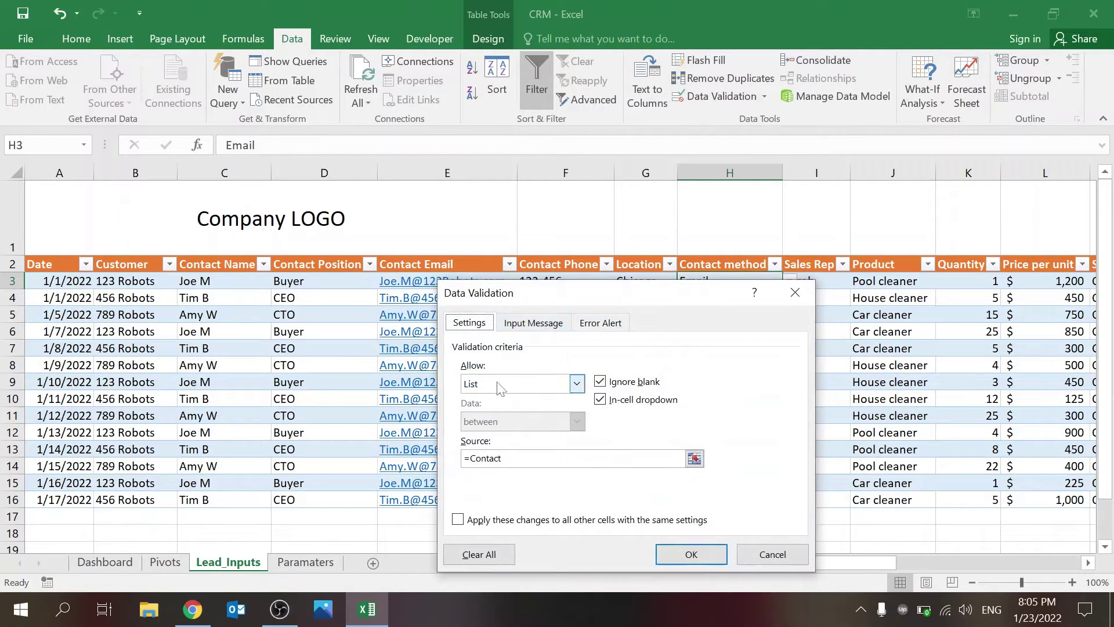
{"action": "left_click", "coordinate": [491, 384]}
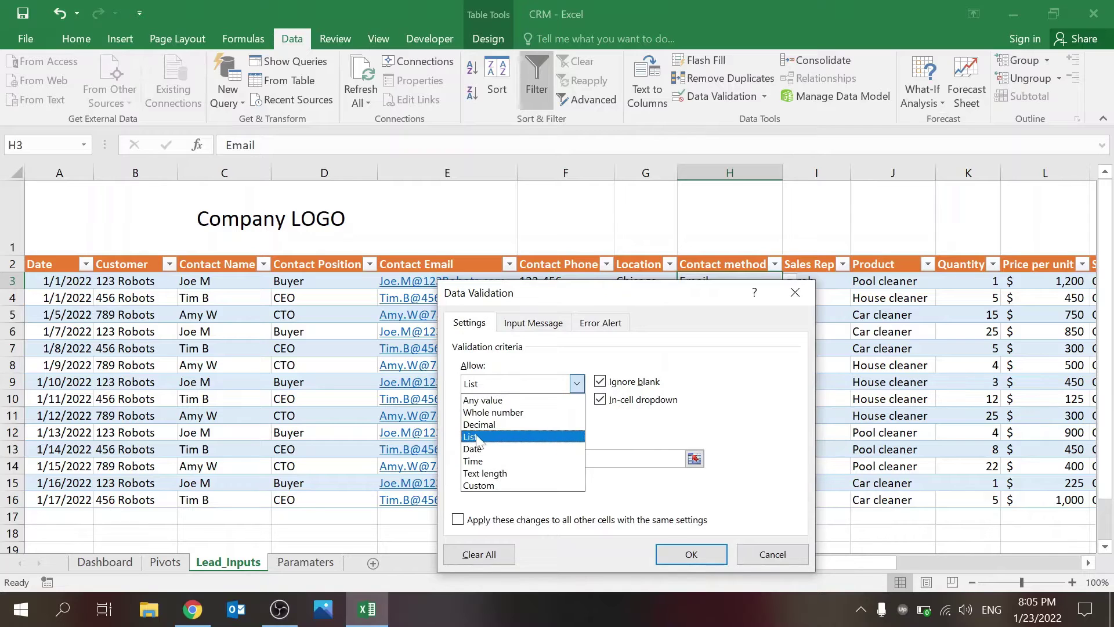
{"action": "left_click", "coordinate": [481, 400]}
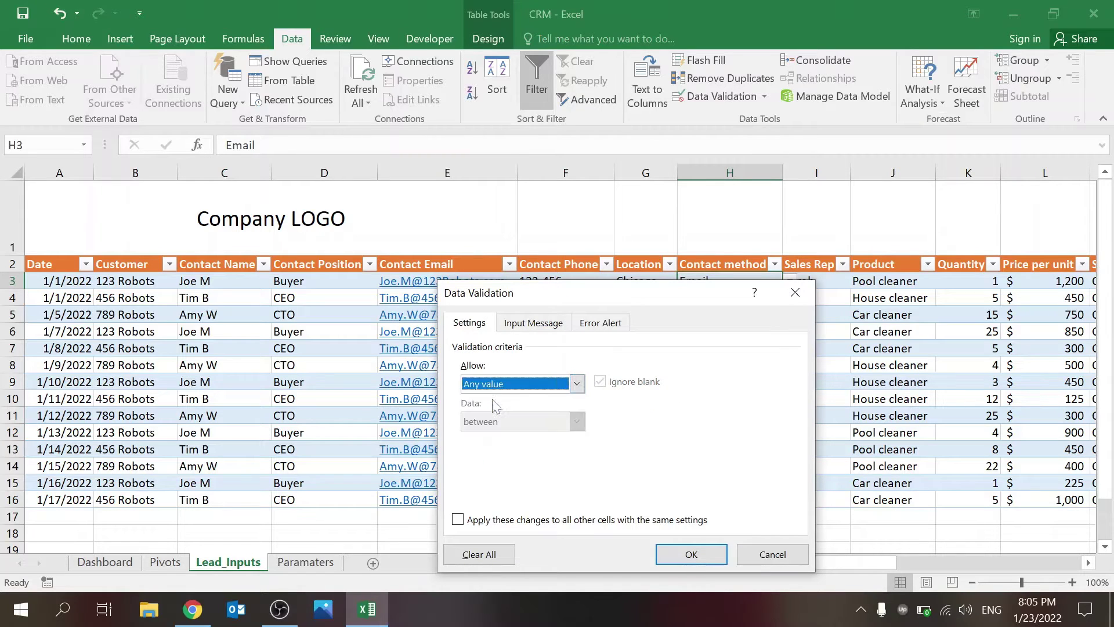
{"action": "left_click", "coordinate": [540, 384]}
{"action": "left_click", "coordinate": [480, 437]}
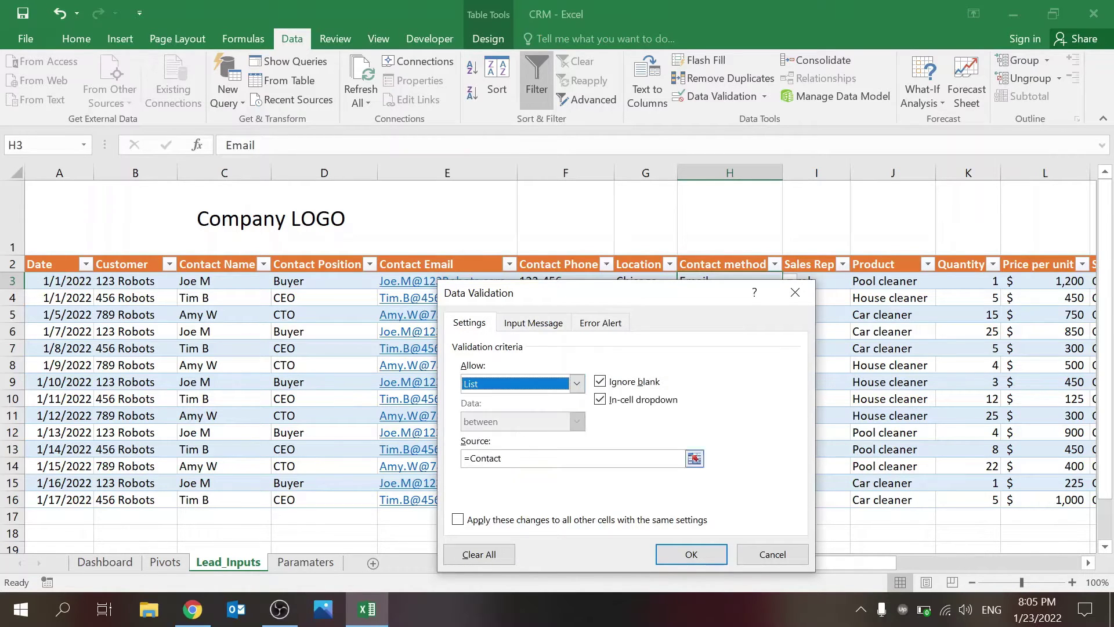
{"action": "left_click", "coordinate": [501, 458]}
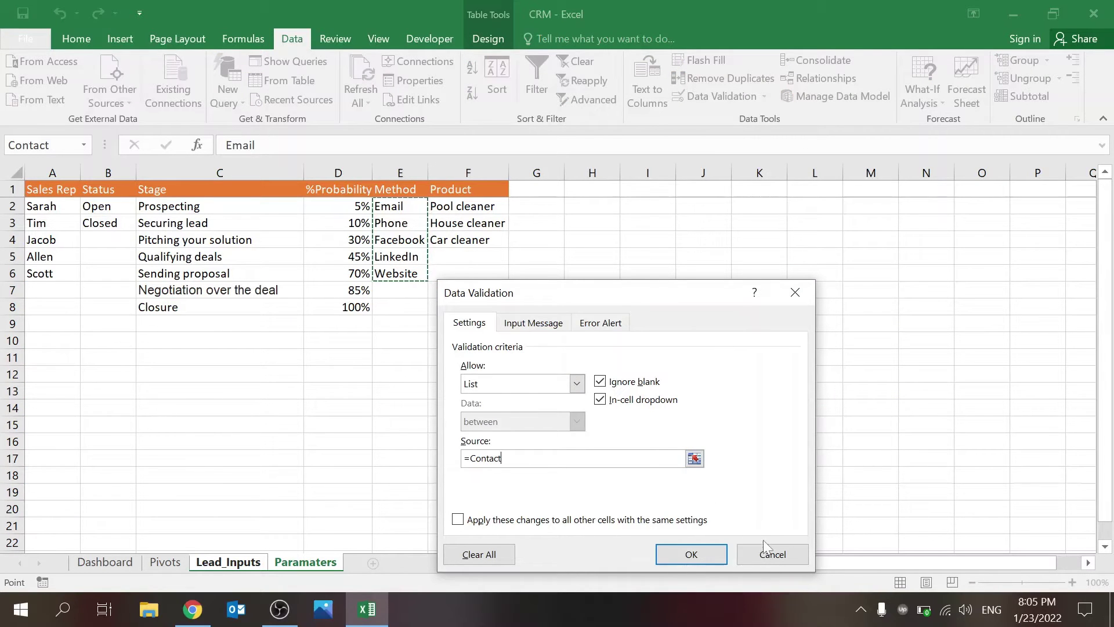
{"action": "left_click_drag", "start_coordinate": [773, 553], "coordinate": [700, 490]}
{"action": "key", "text": "Escape"}
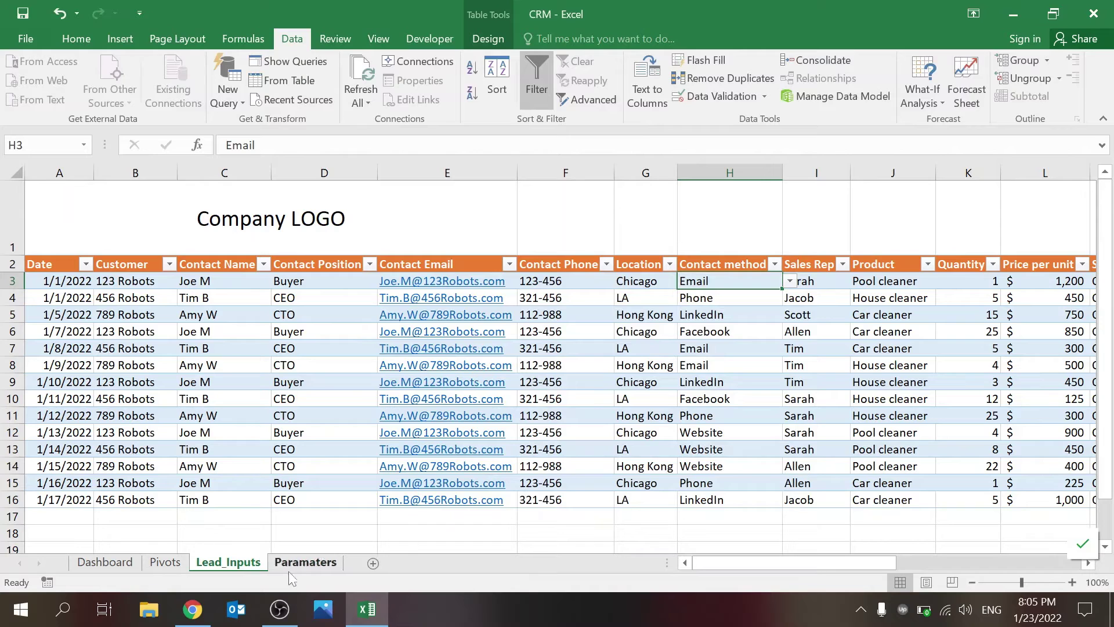
Select E2:E6 on Paramaters and name the range Contact in the Name Box.
{"action": "left_click", "coordinate": [304, 569]}
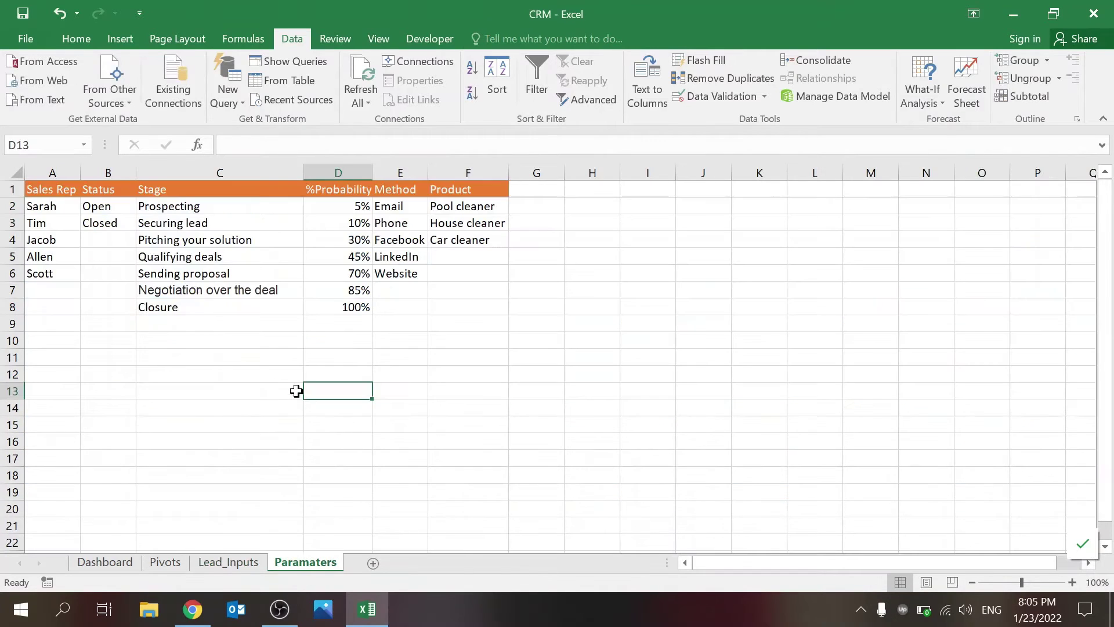
{"action": "left_click", "coordinate": [397, 207]}
{"action": "left_click_drag", "start_coordinate": [396, 207], "coordinate": [409, 273]}
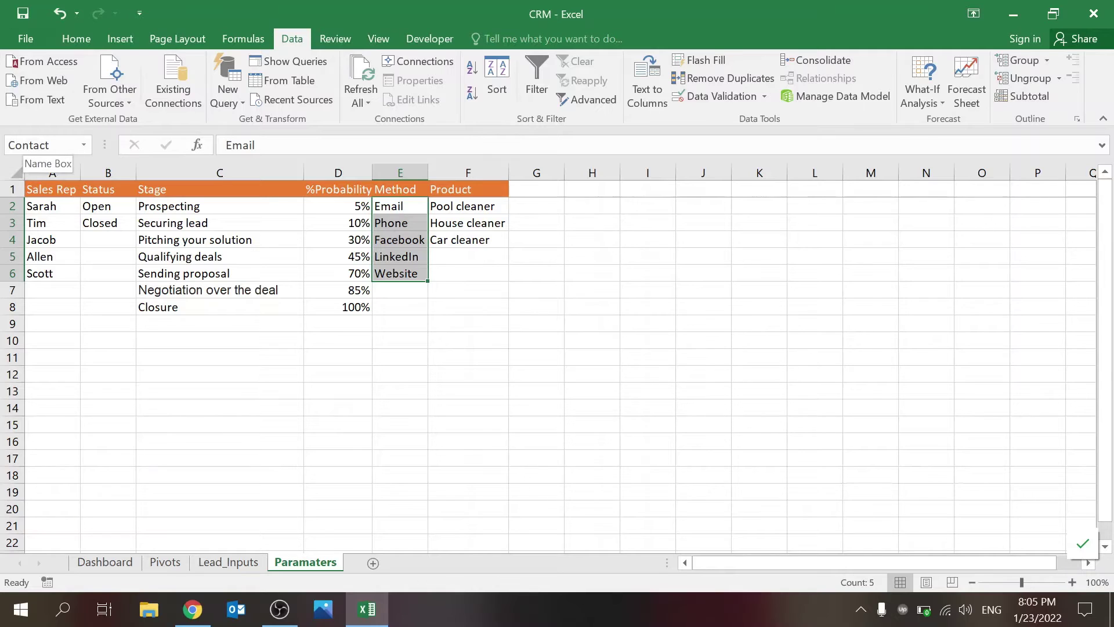
{"action": "left_click", "coordinate": [34, 145]}
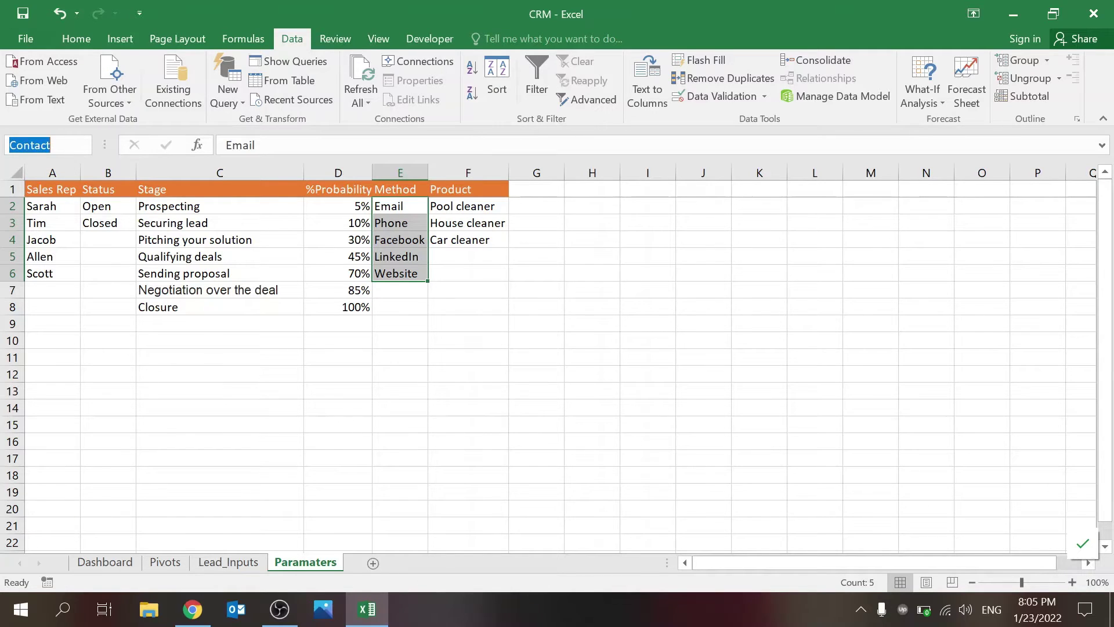
{"action": "key", "text": "Return"}
{"action": "left_click", "coordinate": [76, 39]}
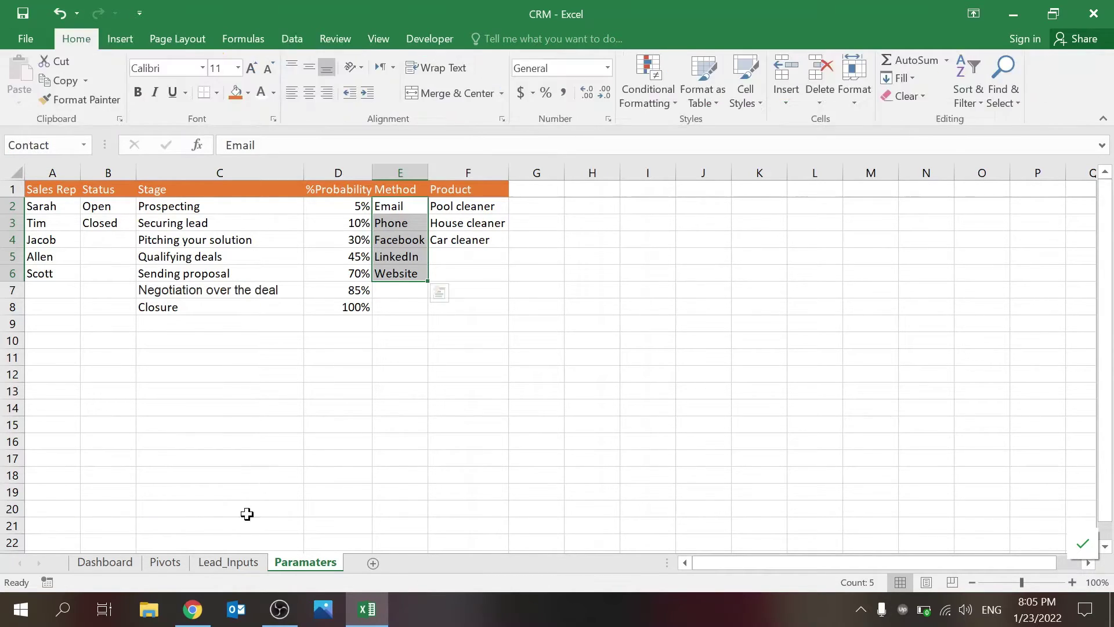
Compare the Sales Rep dropdown choices in I3 with the Paramaters list.
{"action": "left_click", "coordinate": [223, 563]}
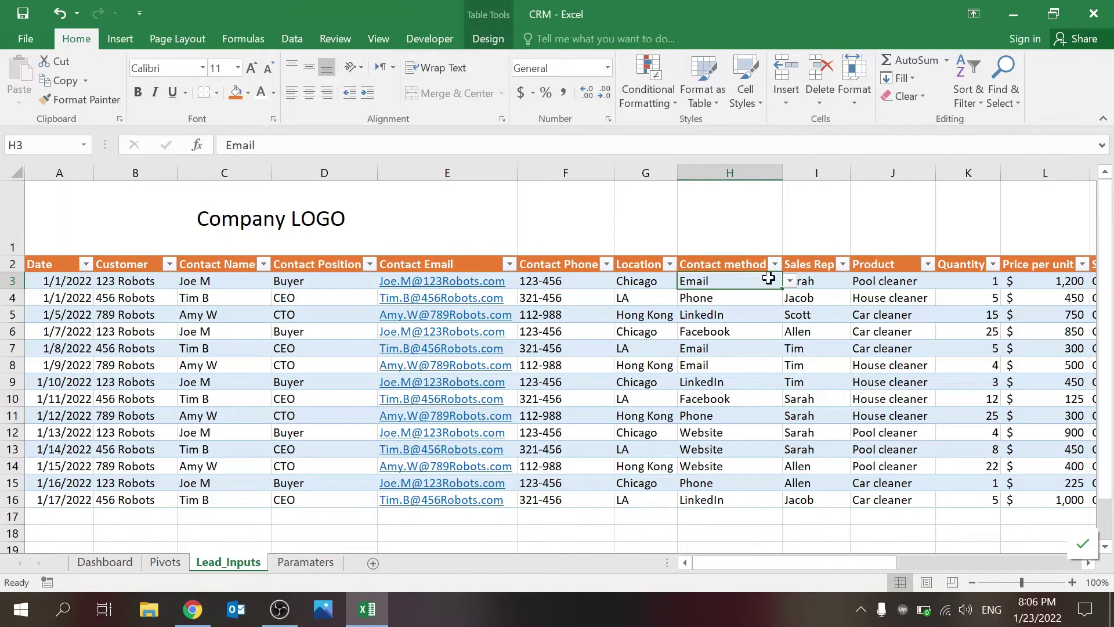
{"action": "left_click", "coordinate": [721, 343]}
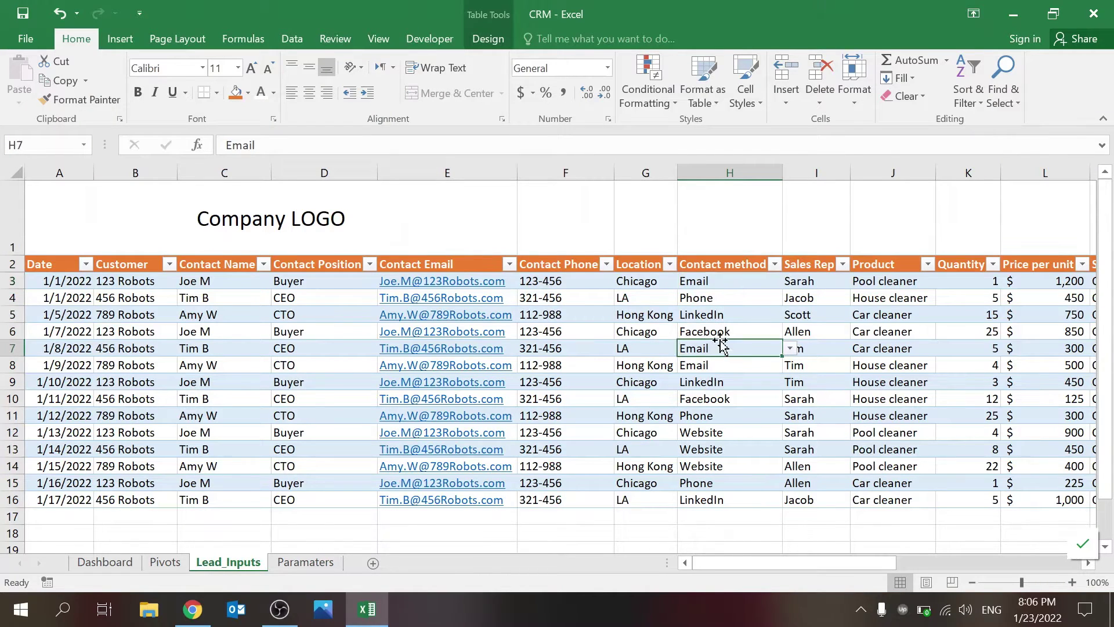
{"action": "left_click", "coordinate": [815, 287]}
{"action": "left_click", "coordinate": [857, 281]}
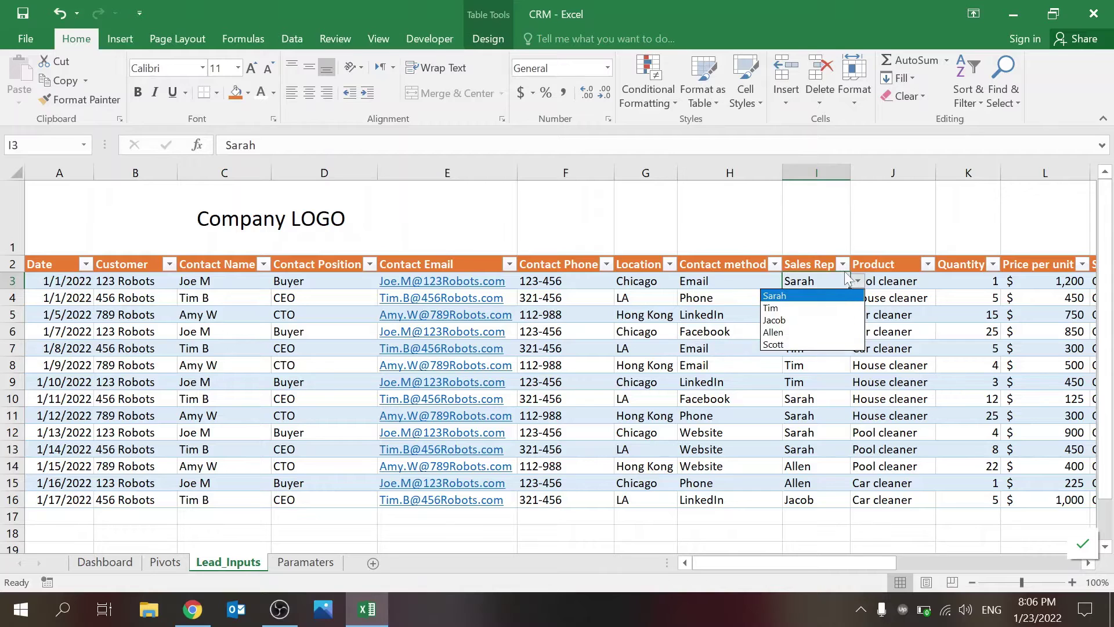
{"action": "left_click", "coordinate": [831, 279]}
{"action": "left_click", "coordinate": [305, 562]}
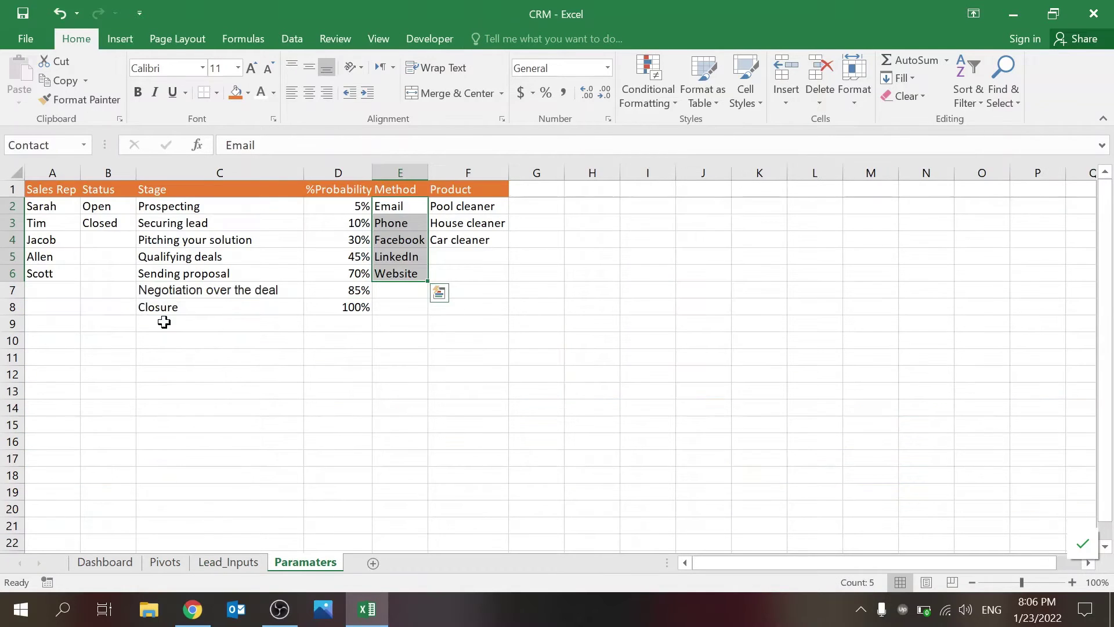
{"action": "left_click", "coordinate": [240, 563]}
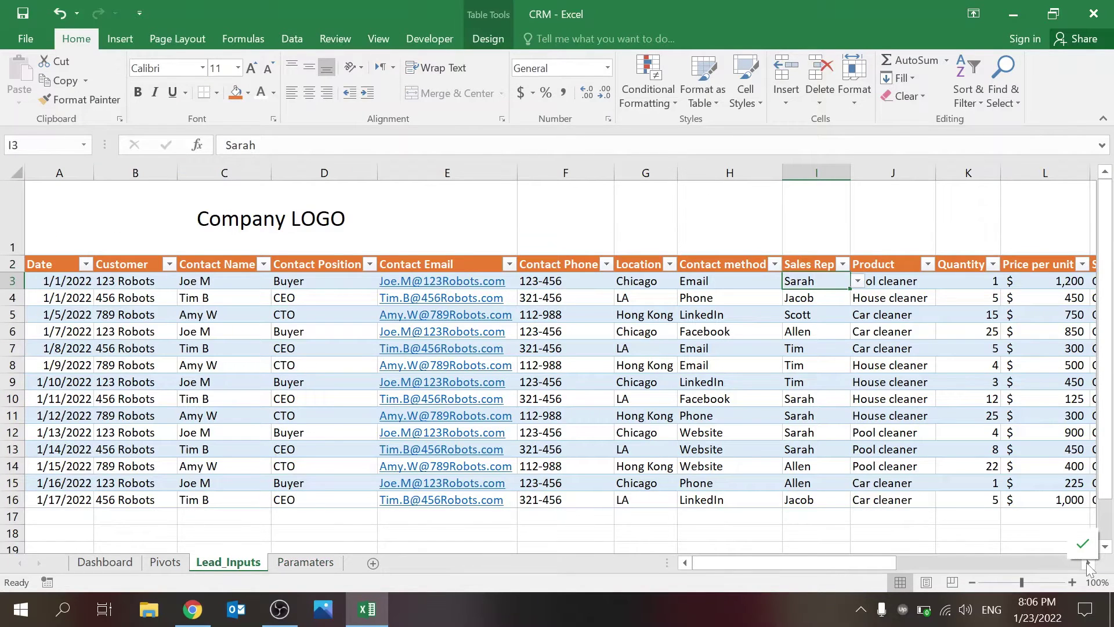
Compare J3's Product dropdown choices with the Paramaters products, keeping Pool cleaner.
{"action": "left_click", "coordinate": [1088, 563]}
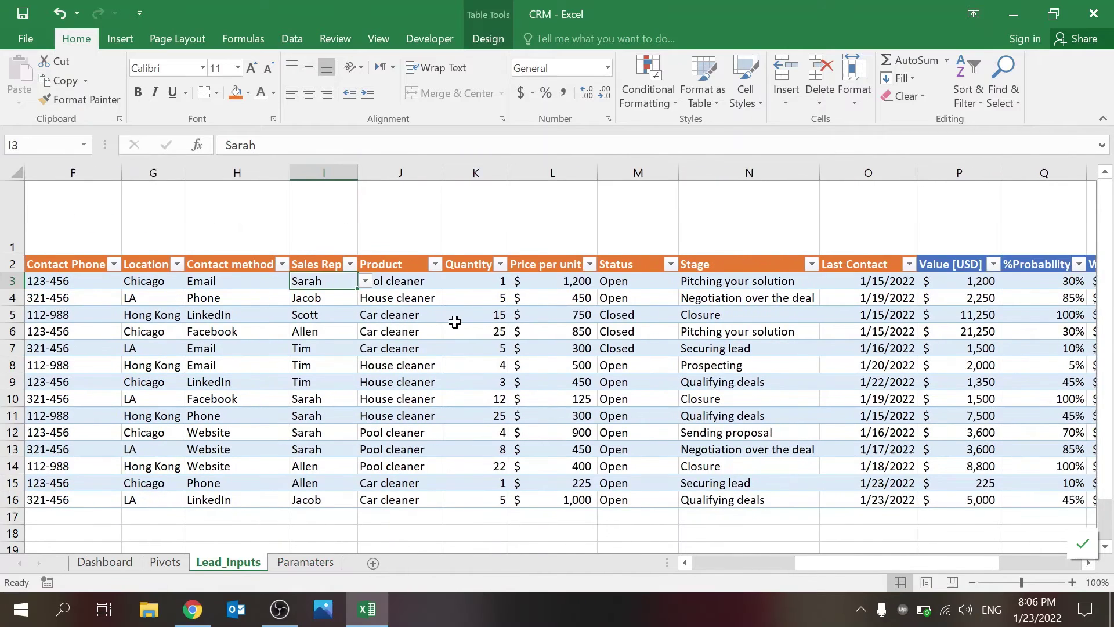
{"action": "left_click", "coordinate": [428, 281]}
{"action": "left_click", "coordinate": [451, 281]}
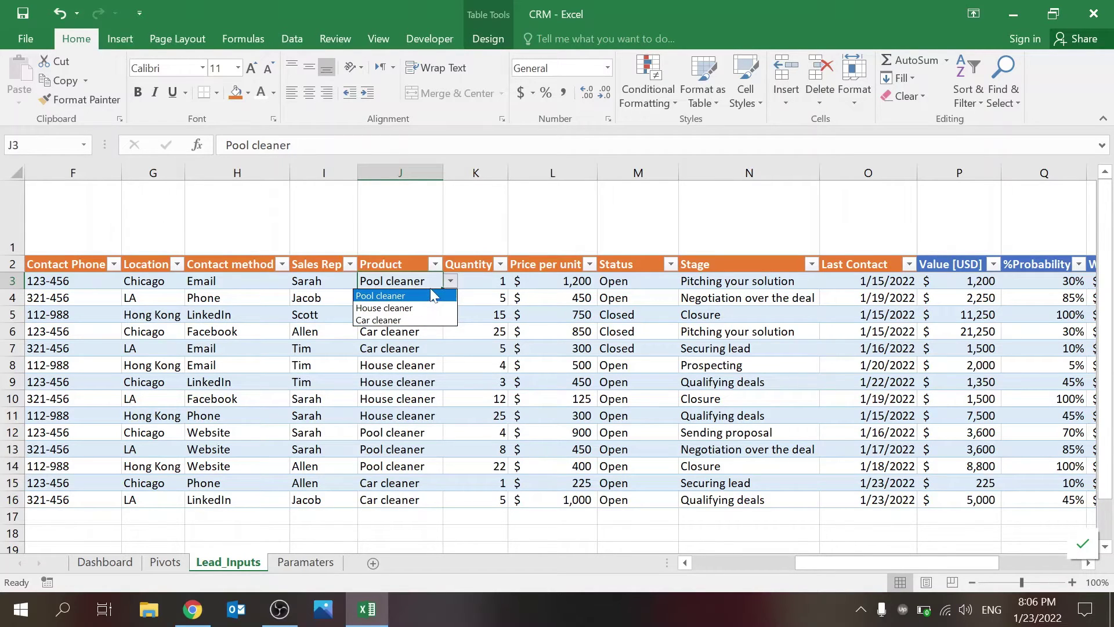
{"action": "left_click", "coordinate": [417, 296]}
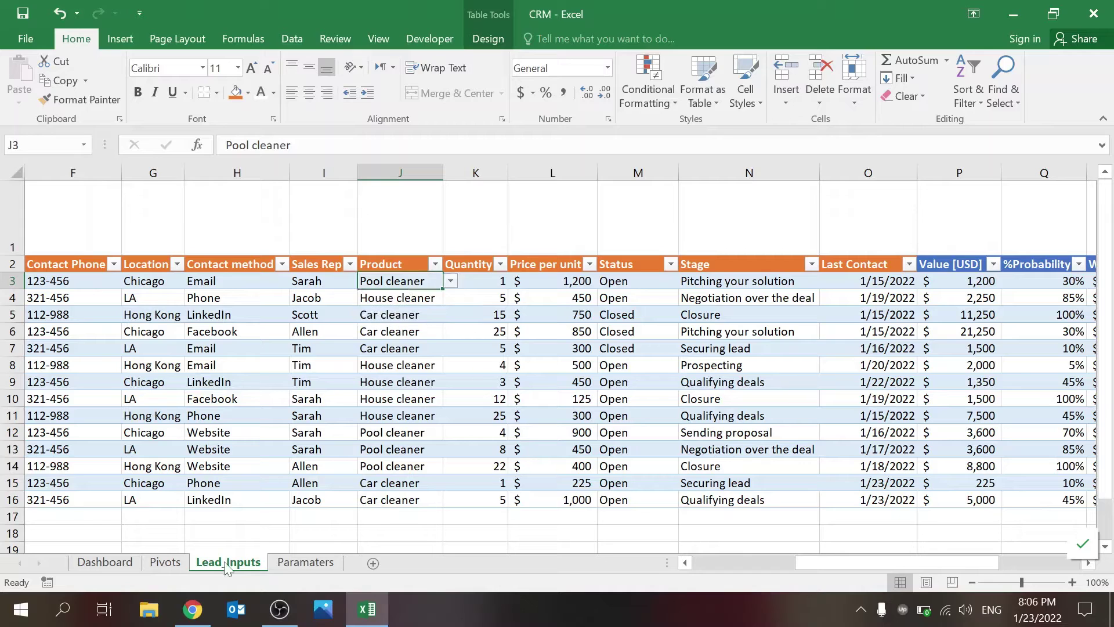
{"action": "left_click", "coordinate": [303, 562]}
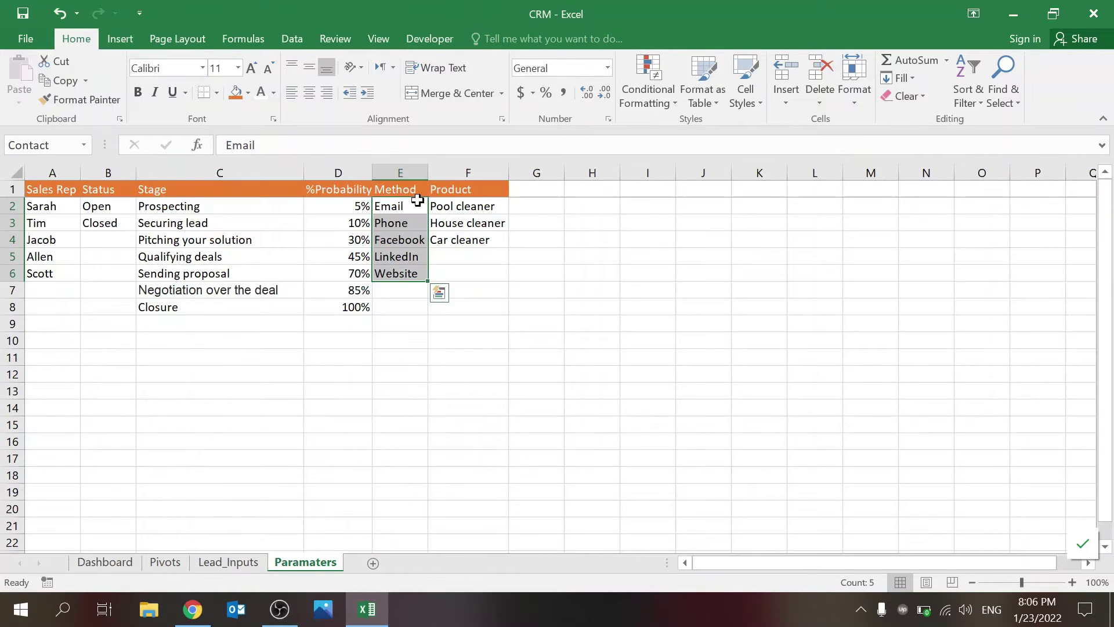
{"action": "left_click", "coordinate": [259, 562]}
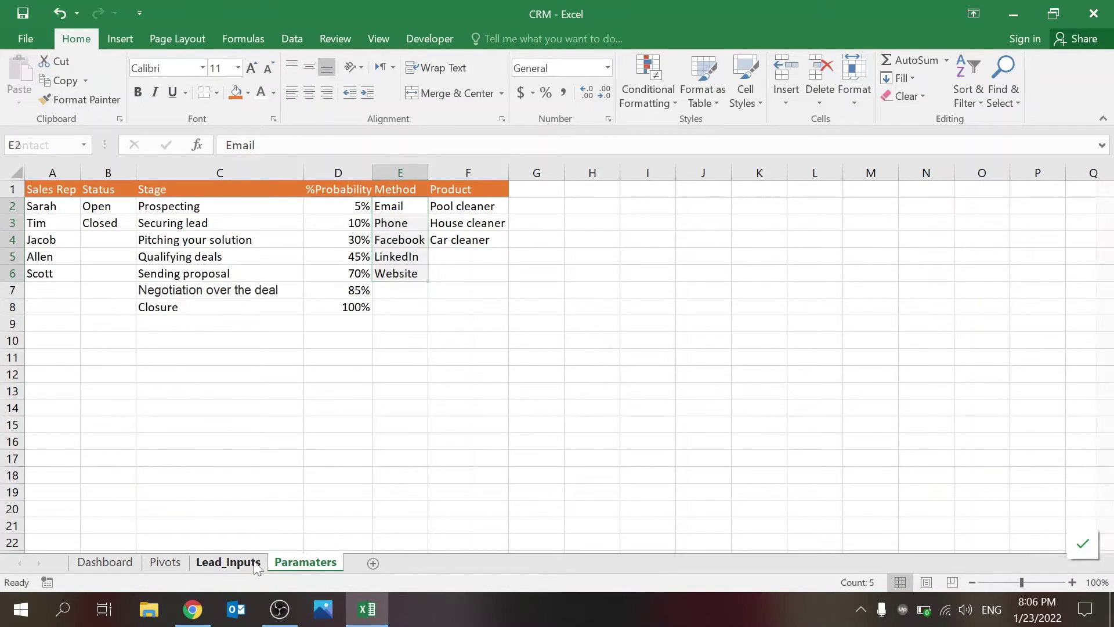
Inspect the Quantity, Price per unit, Status and Stage values in K3 through N3.
{"action": "left_click", "coordinate": [492, 296]}
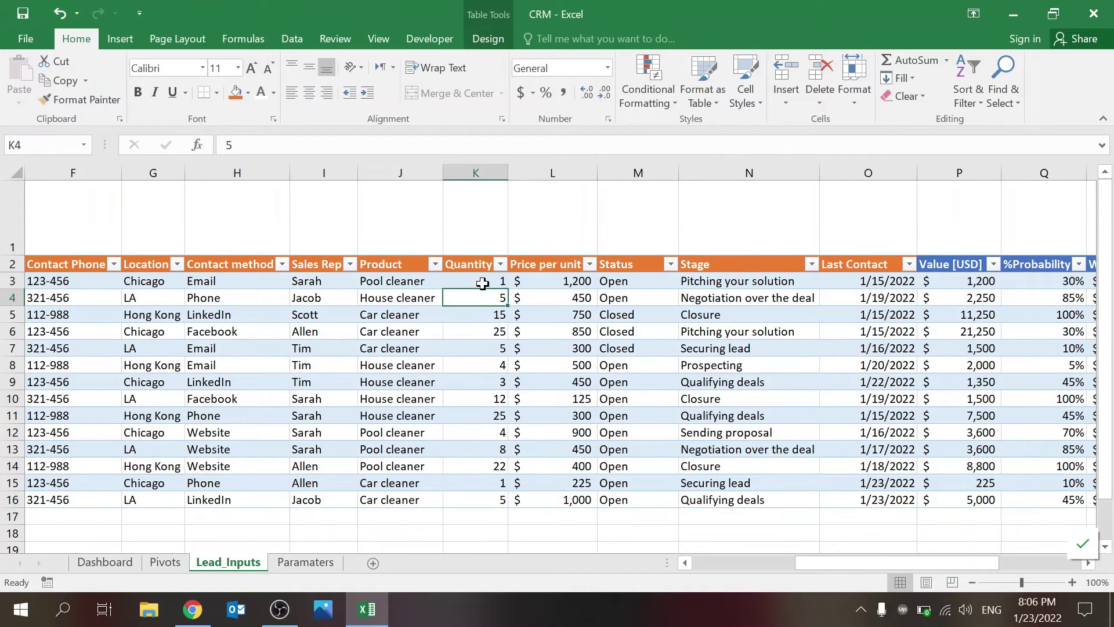
{"action": "left_click", "coordinate": [482, 283]}
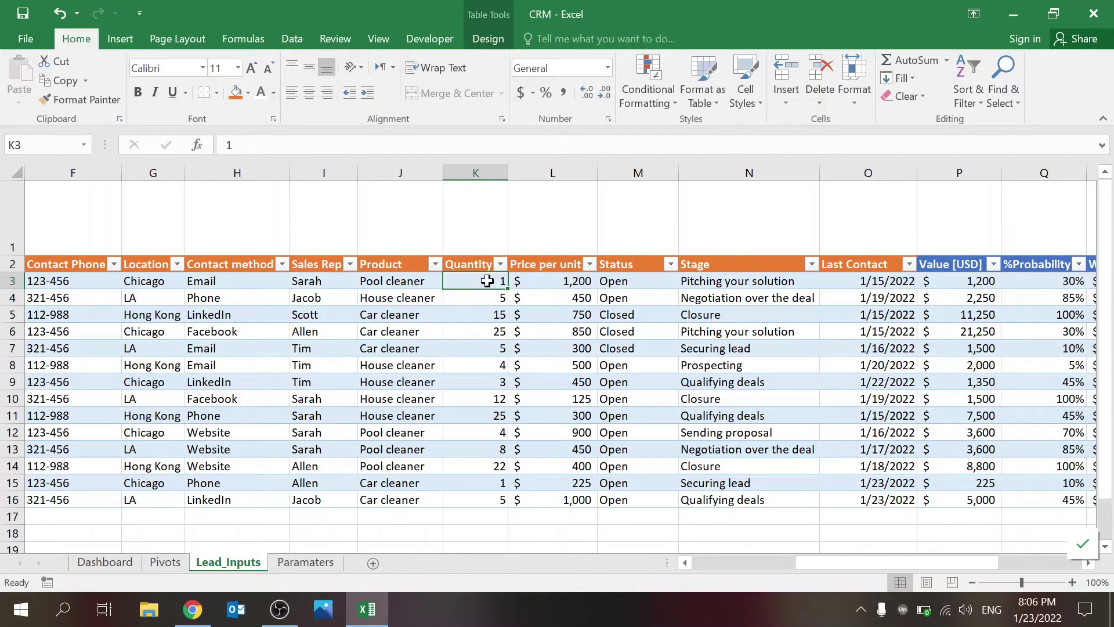
{"action": "left_click", "coordinate": [552, 281]}
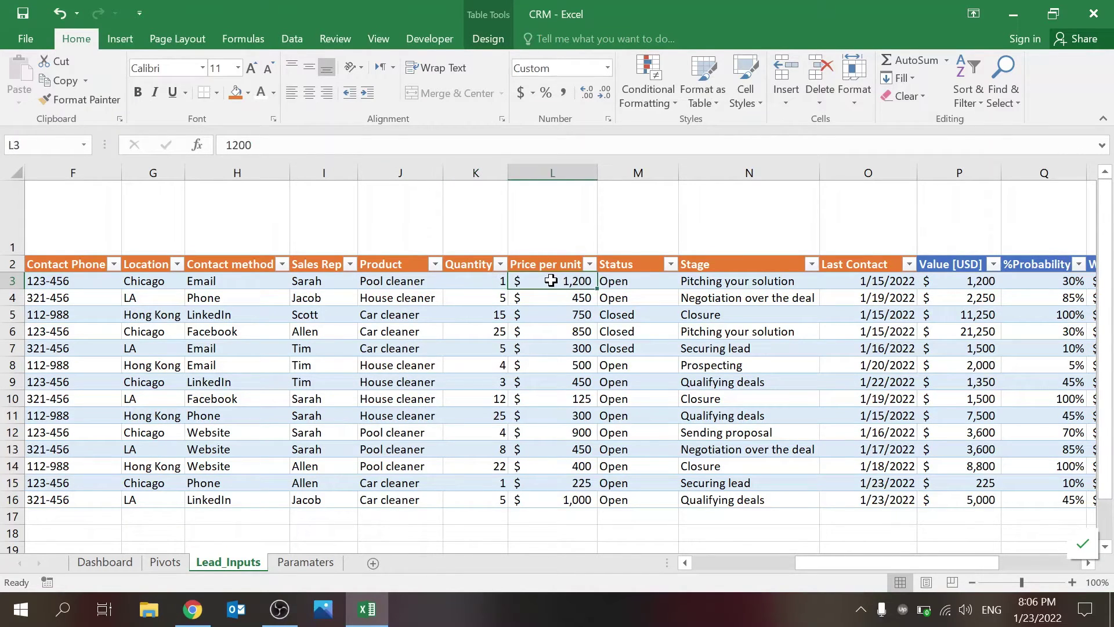
{"action": "left_click", "coordinate": [641, 285]}
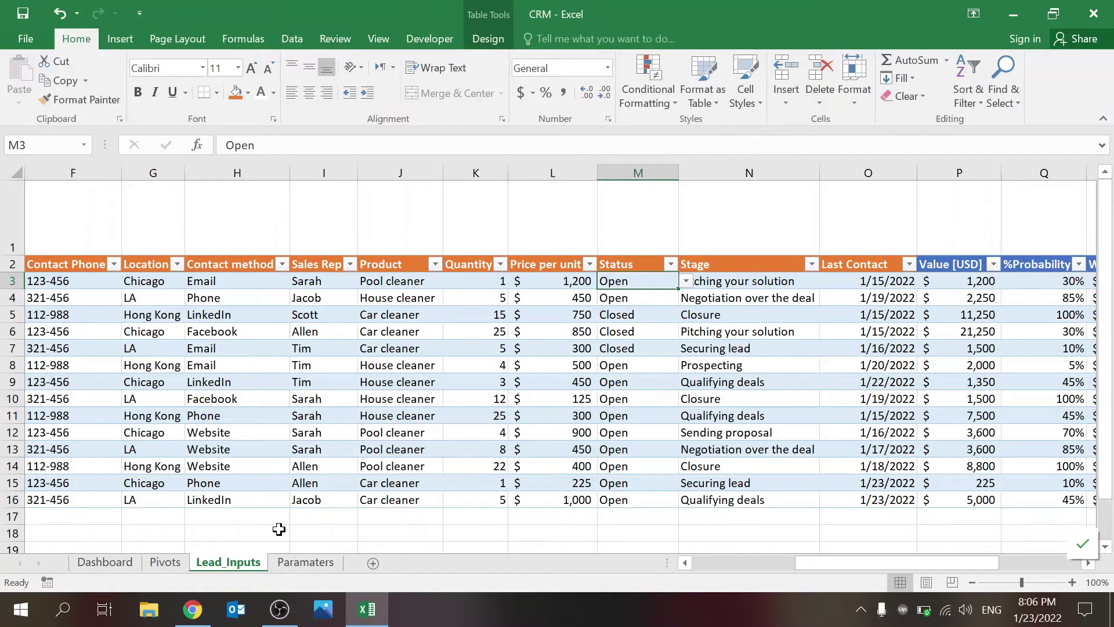
{"action": "left_click", "coordinate": [299, 563]}
{"action": "left_click", "coordinate": [233, 563]}
{"action": "left_click", "coordinate": [733, 281]}
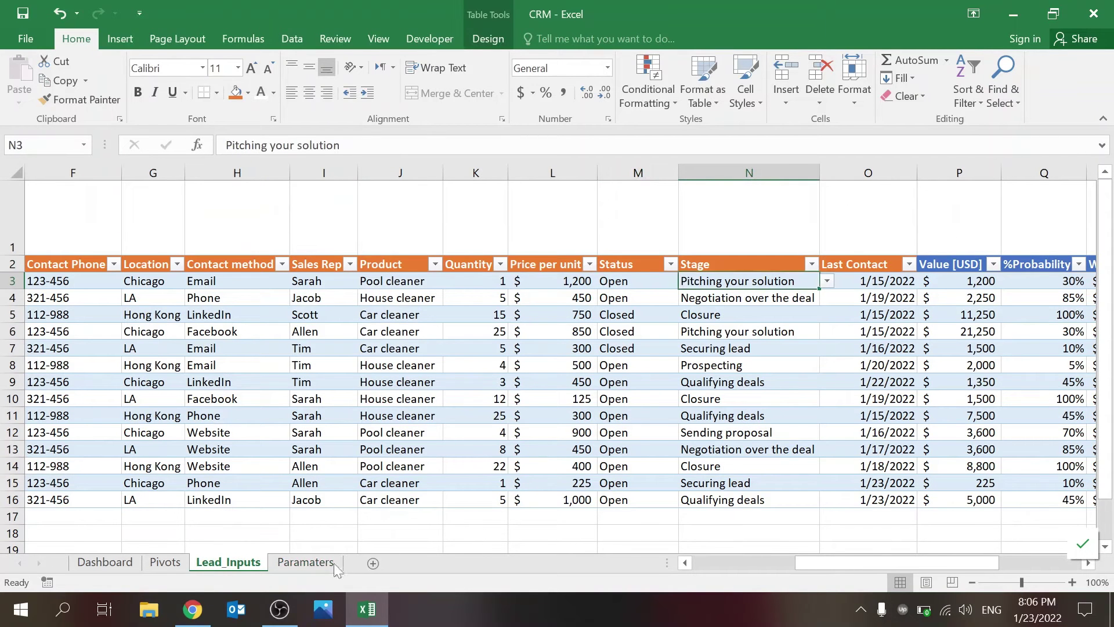
{"action": "left_click", "coordinate": [304, 568]}
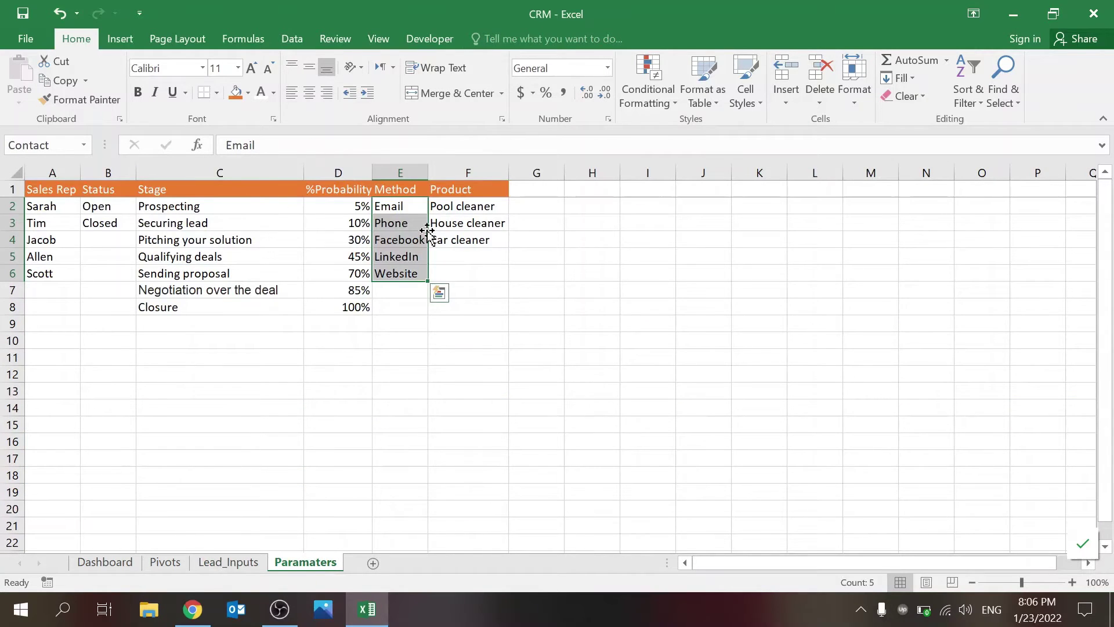
{"action": "left_click_drag", "start_coordinate": [282, 207], "coordinate": [264, 311]}
{"action": "left_click", "coordinate": [261, 355]}
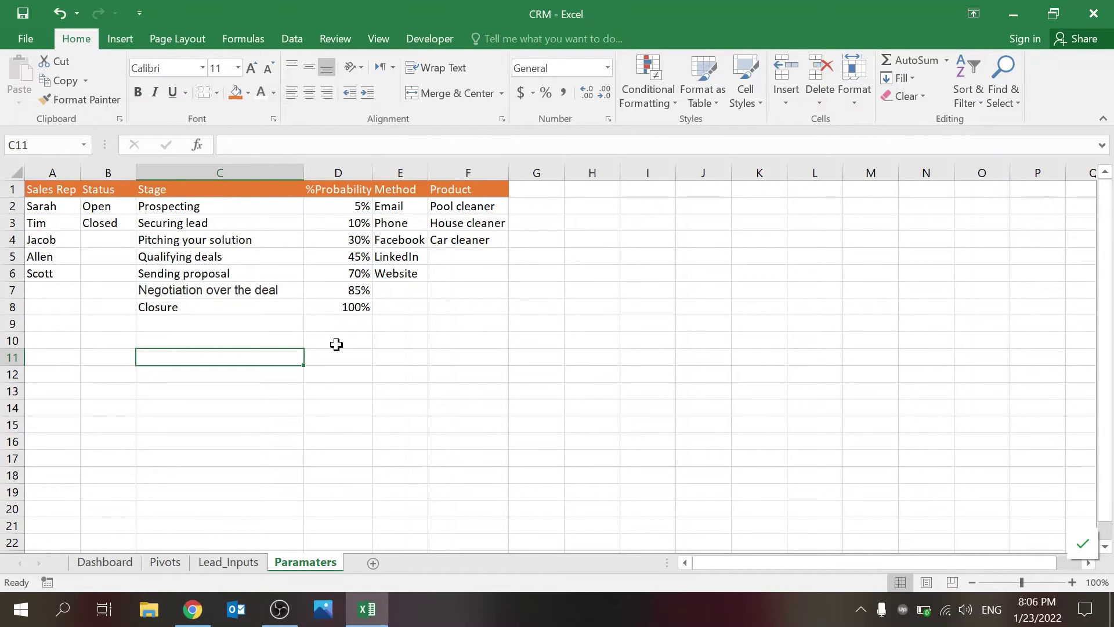
{"action": "left_click", "coordinate": [228, 563]}
Inspect the Last Contact dates and the Value [USD] and %Probability formulas.
{"action": "left_click_drag", "start_coordinate": [932, 562], "coordinate": [991, 558]}
{"action": "left_click", "coordinate": [531, 279]}
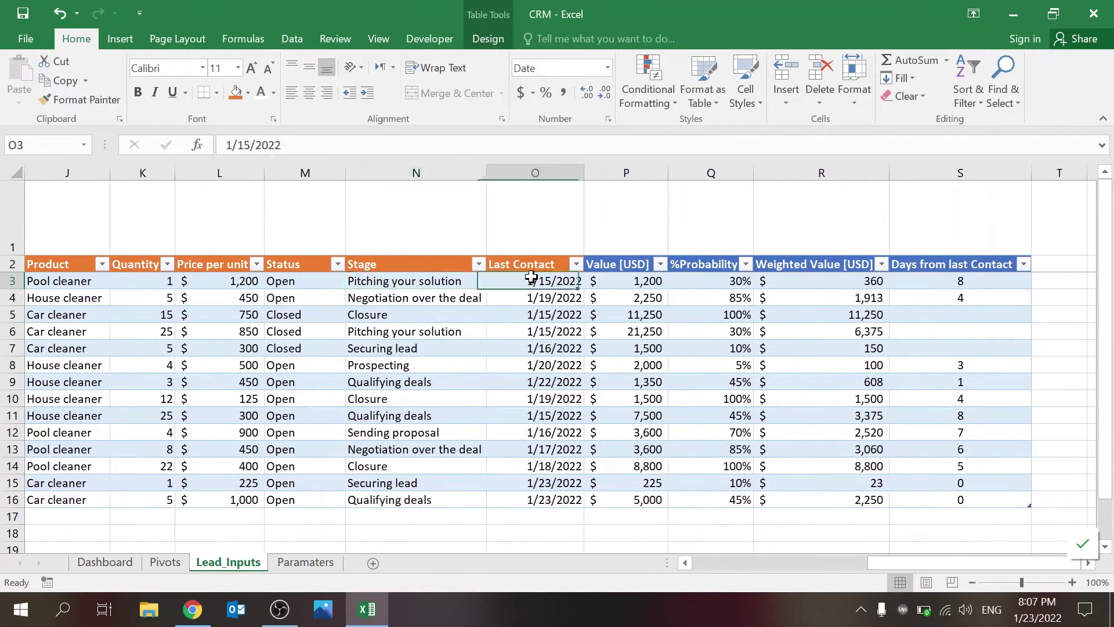
{"action": "left_click", "coordinate": [522, 385]}
{"action": "left_click", "coordinate": [530, 226]}
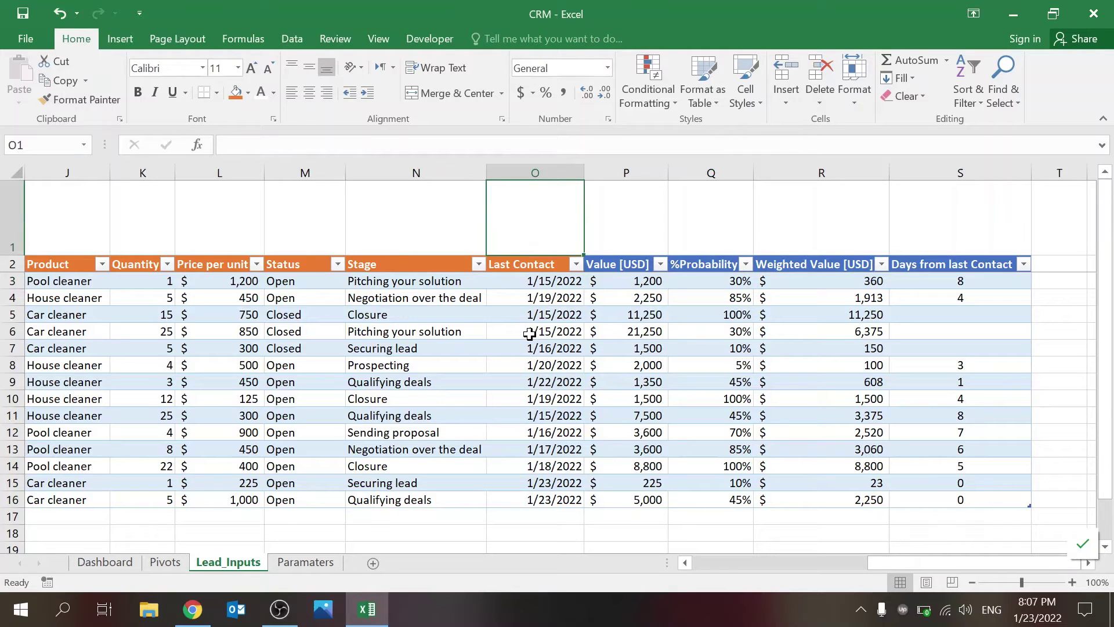
{"action": "left_click", "coordinate": [637, 282]}
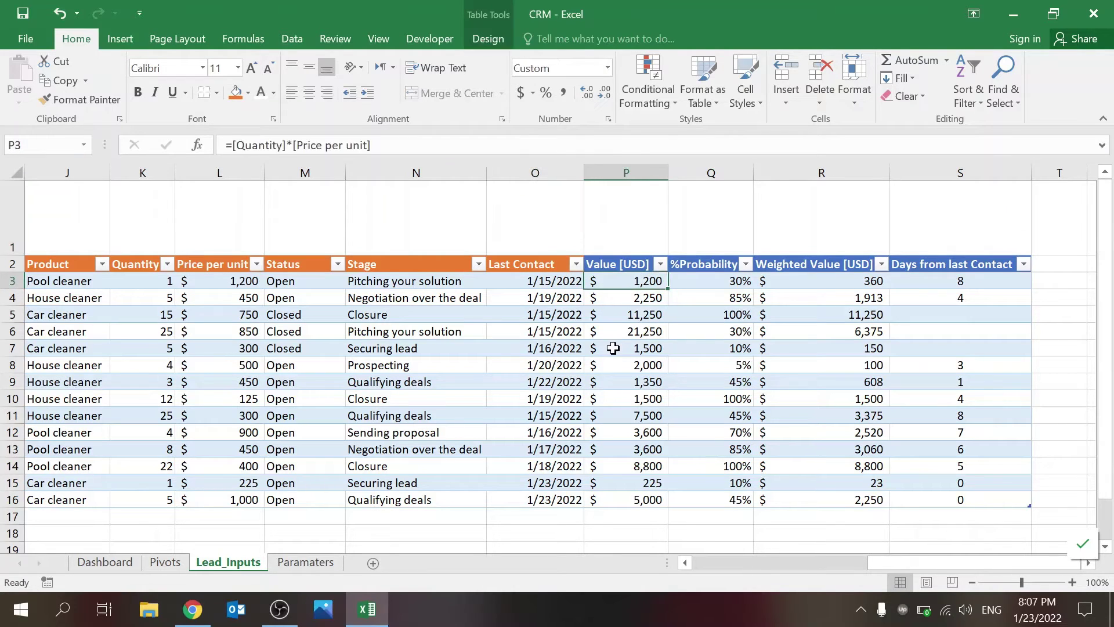
{"action": "left_click", "coordinate": [707, 293]}
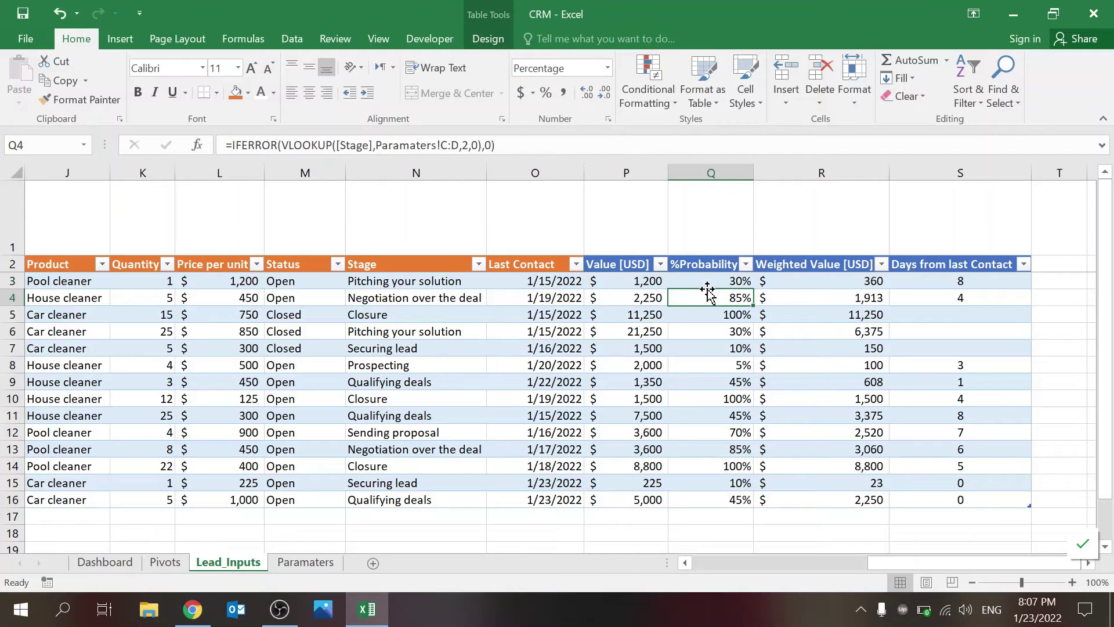
{"action": "left_click", "coordinate": [714, 278]}
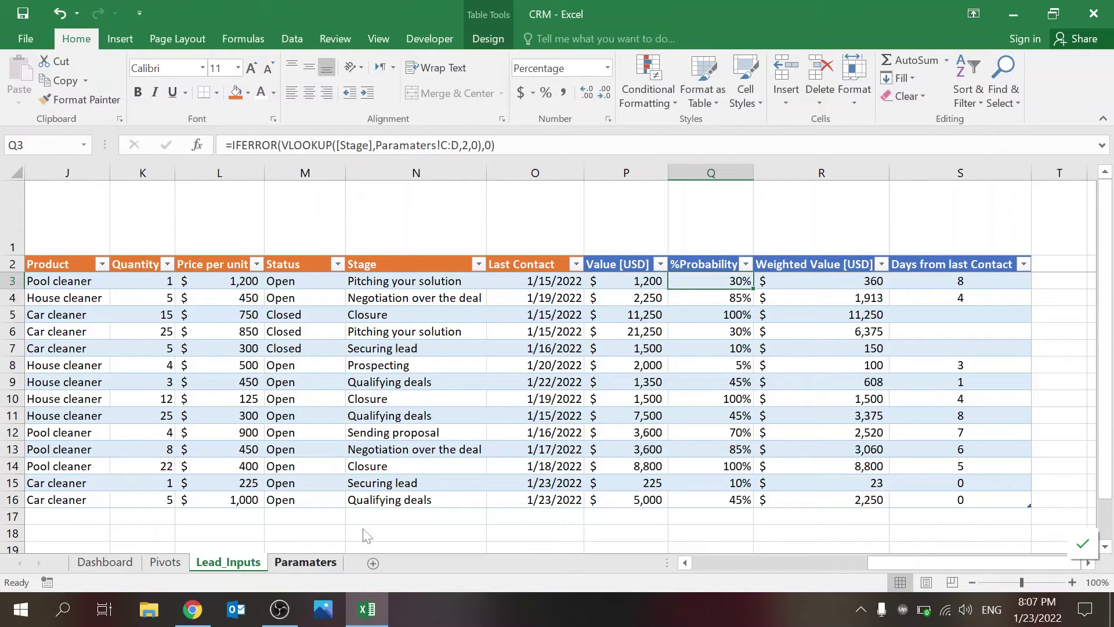
Show the columns referenced by R3's Weighted Value formula, leaving it unchanged.
{"action": "left_click", "coordinate": [819, 284]}
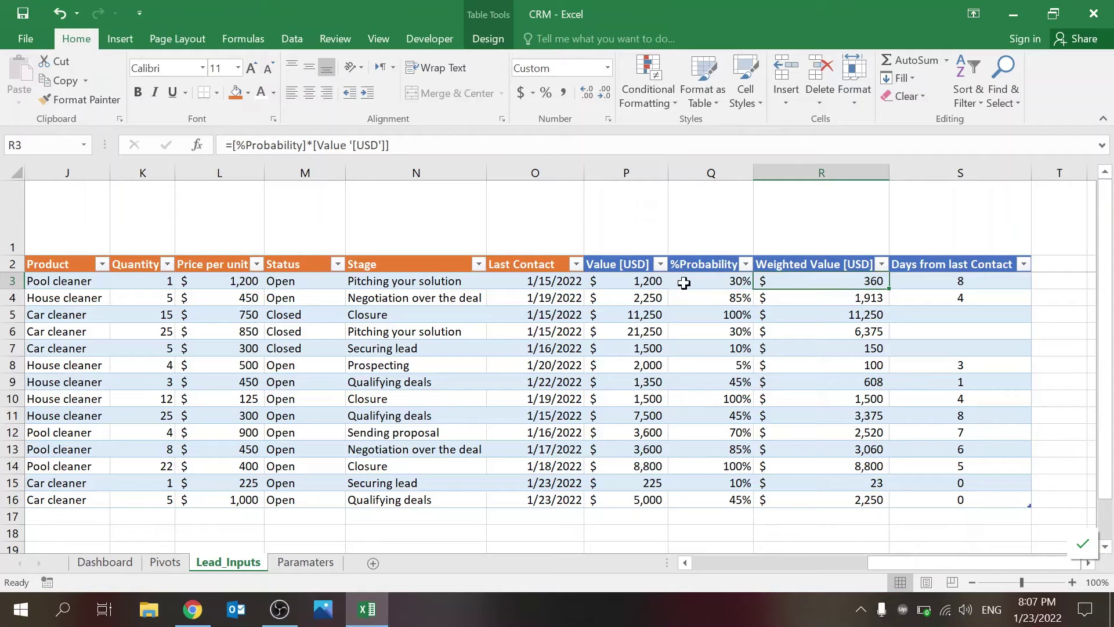
{"action": "left_click", "coordinate": [348, 145]}
{"action": "key", "text": "F2"}
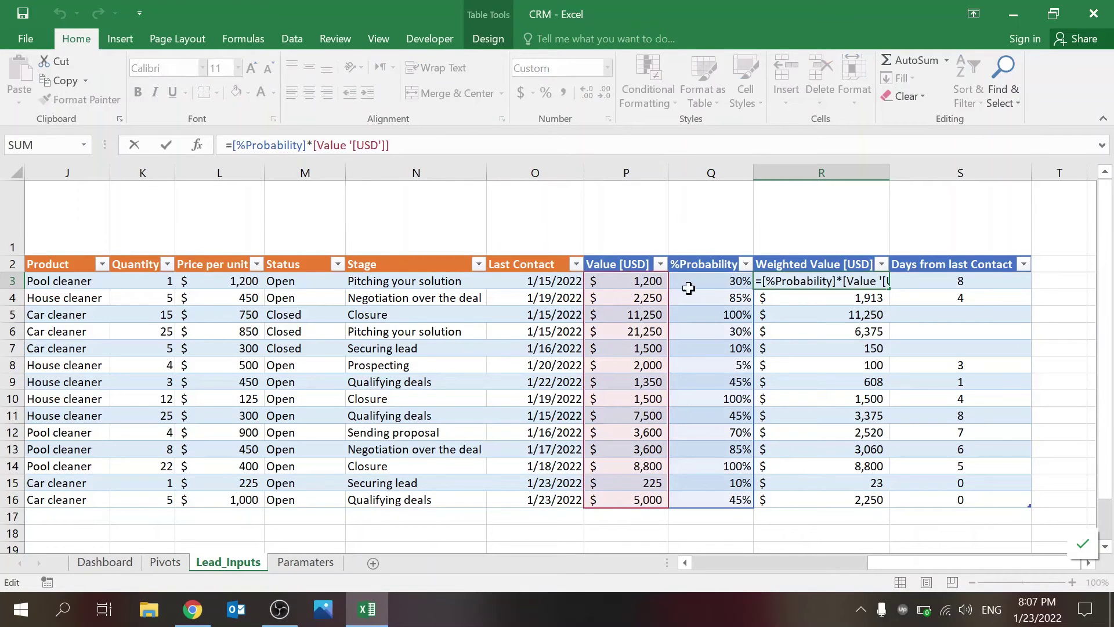
{"action": "key", "text": "ctrl+Return"}
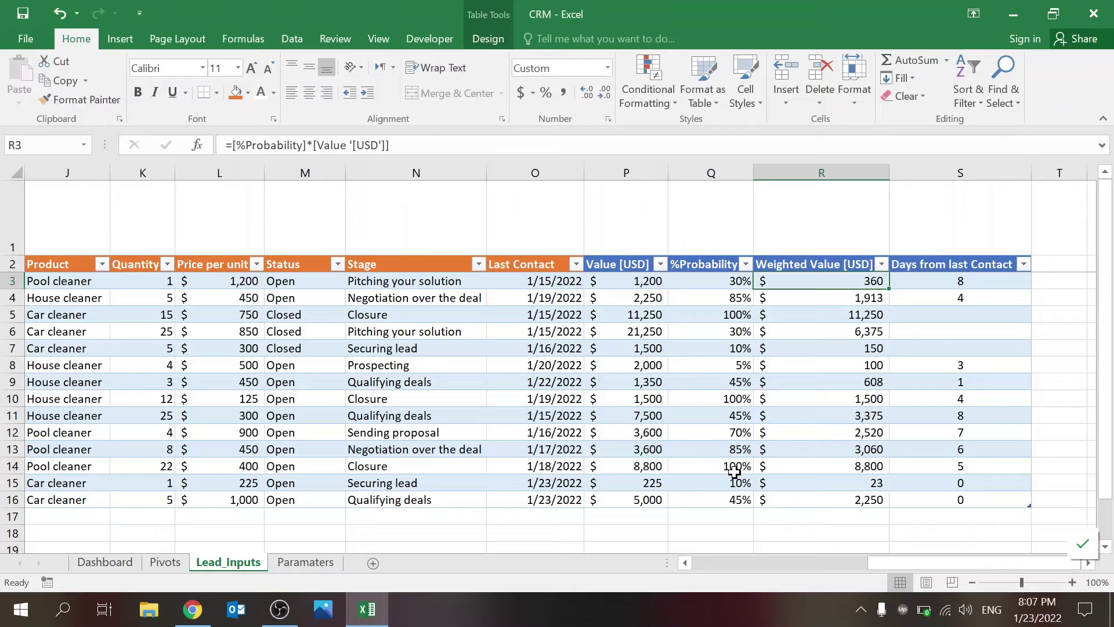
{"action": "left_click", "coordinate": [937, 281]}
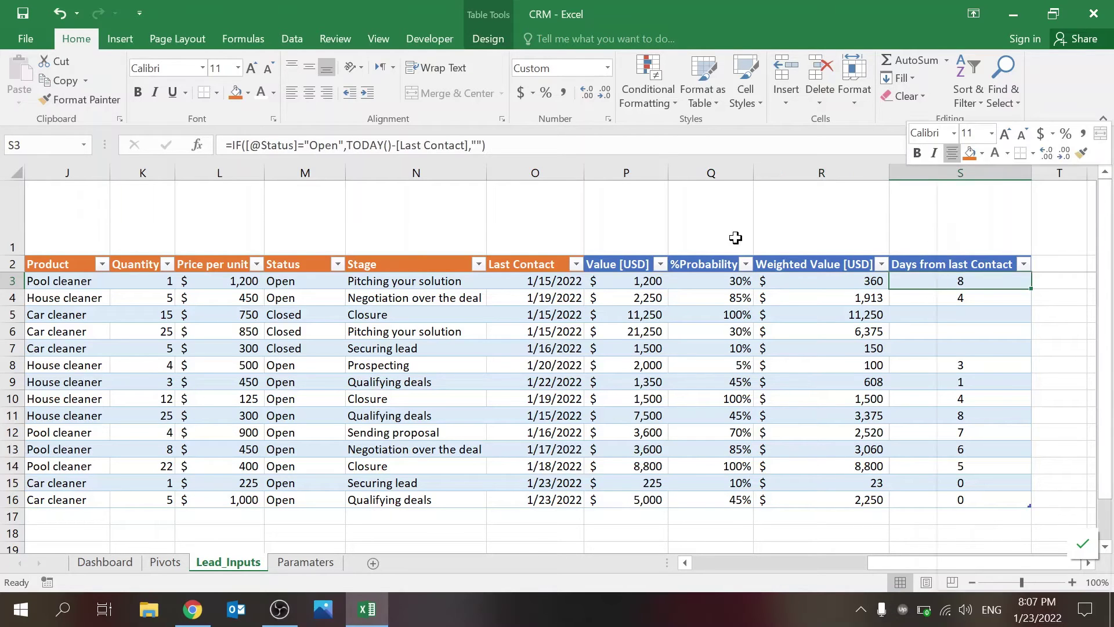
{"action": "left_click", "coordinate": [732, 242]}
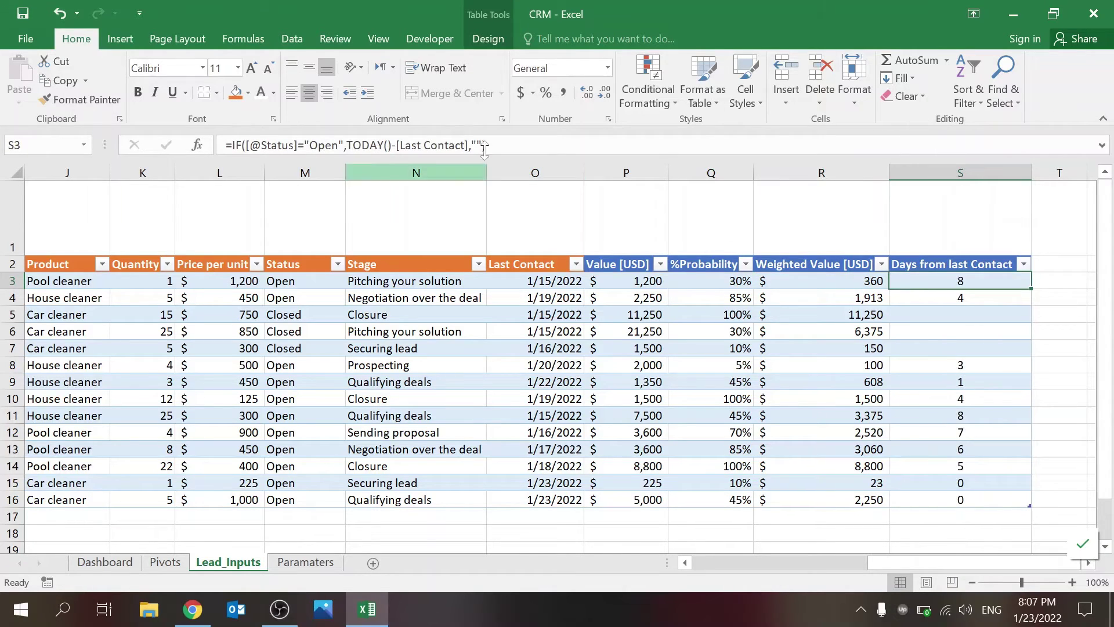
{"action": "key", "text": "F2"}
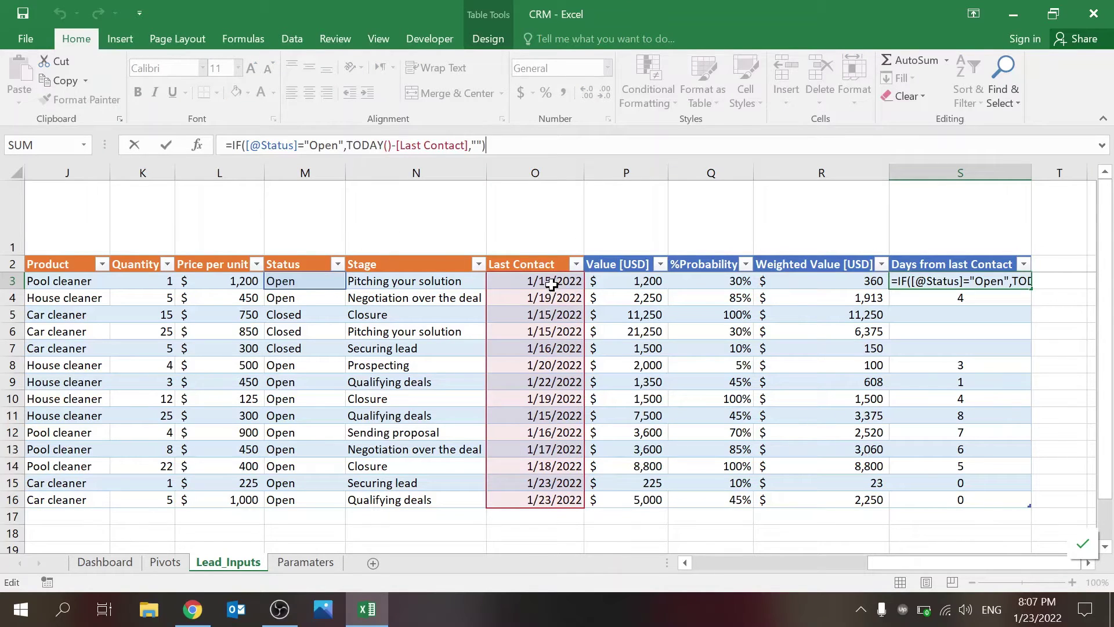
{"action": "key", "text": "ctrl+Return"}
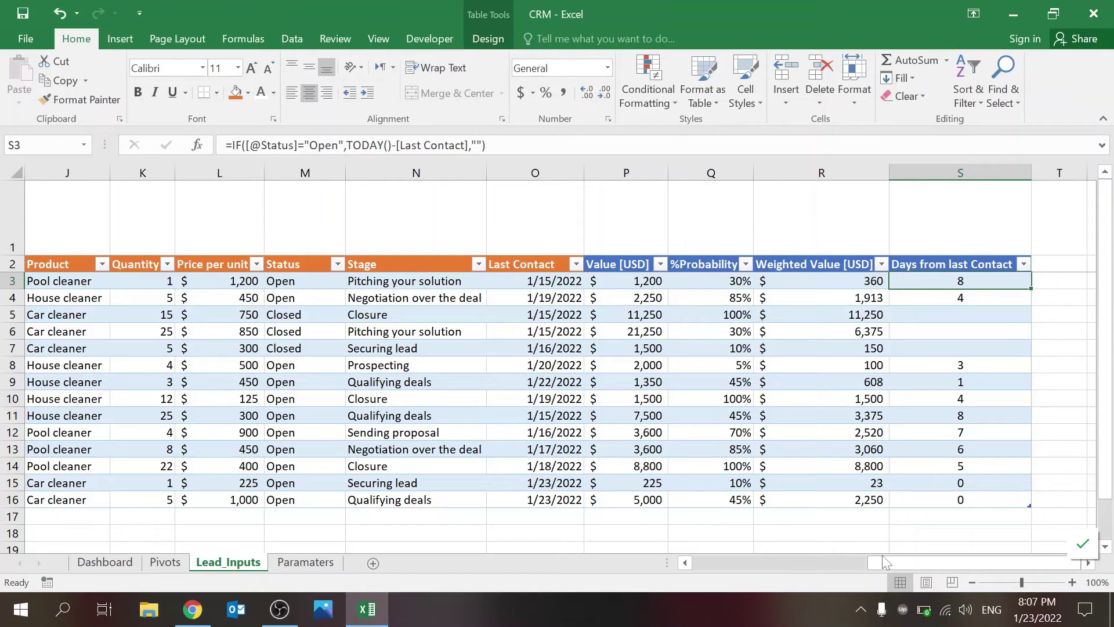
Scroll back to column A, check the CTO position in D5, then go to Paramaters.
{"action": "left_click_drag", "start_coordinate": [886, 560], "coordinate": [583, 554]}
{"action": "left_click", "coordinate": [277, 315]}
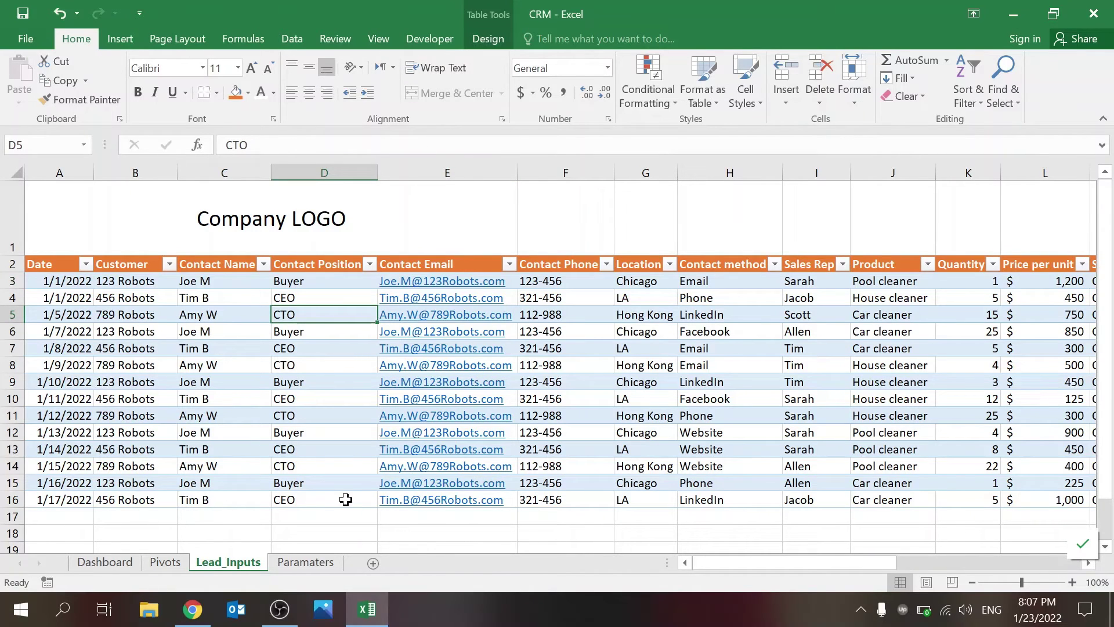
{"action": "left_click_drag", "start_coordinate": [821, 562], "coordinate": [484, 545]}
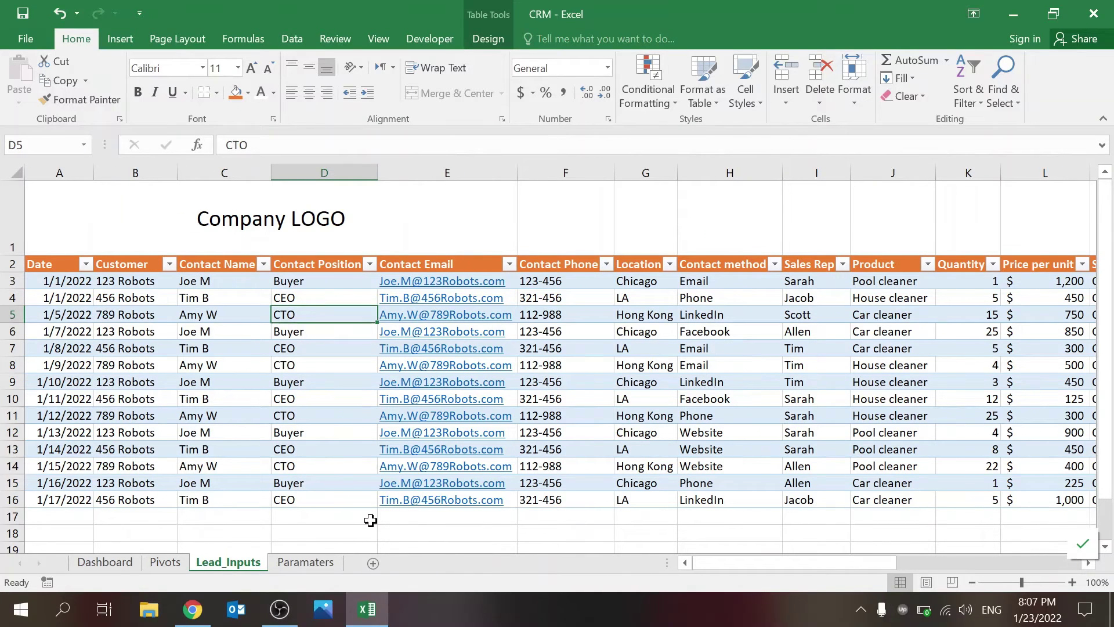
{"action": "left_click", "coordinate": [302, 562]}
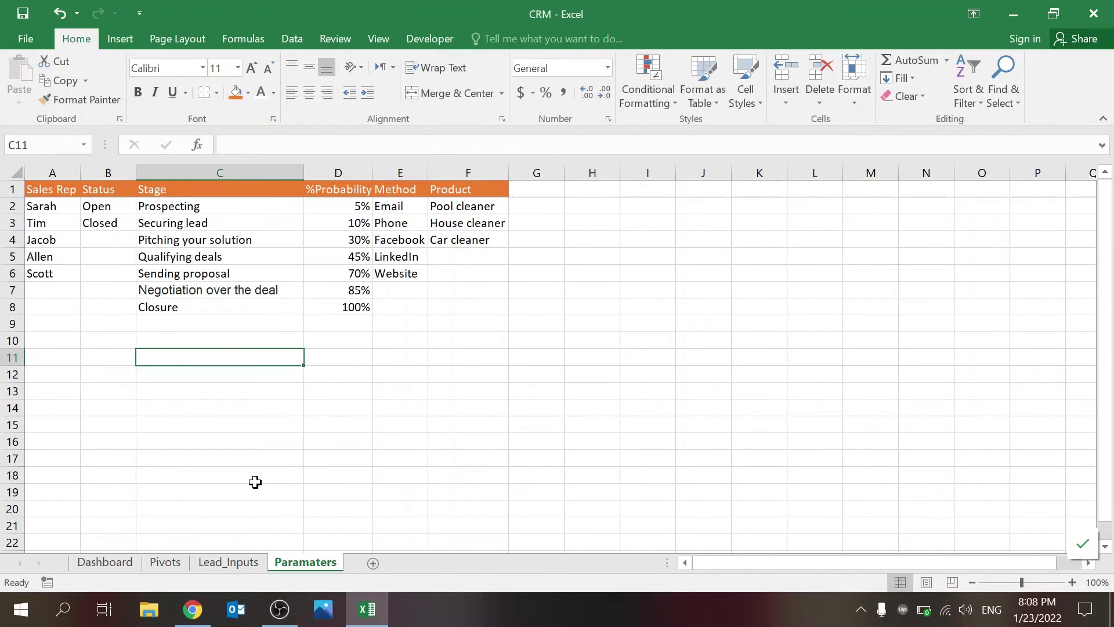
Show the sales-rep pivot's field list on the Pivots sheet and widen the pane.
{"action": "left_click", "coordinate": [182, 562]}
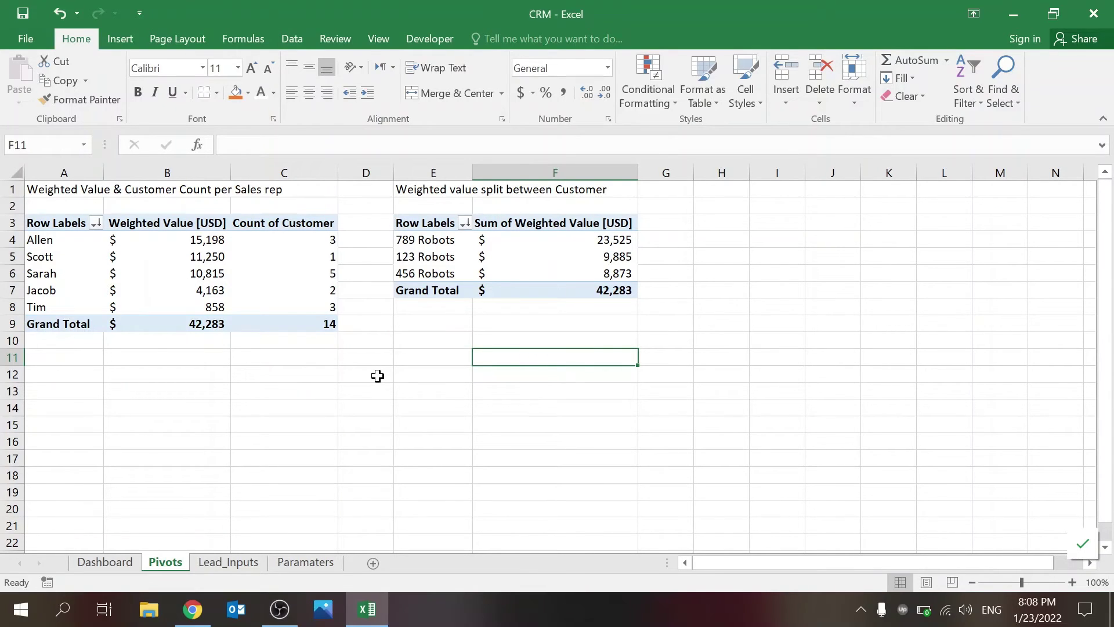
{"action": "left_click", "coordinate": [211, 262]}
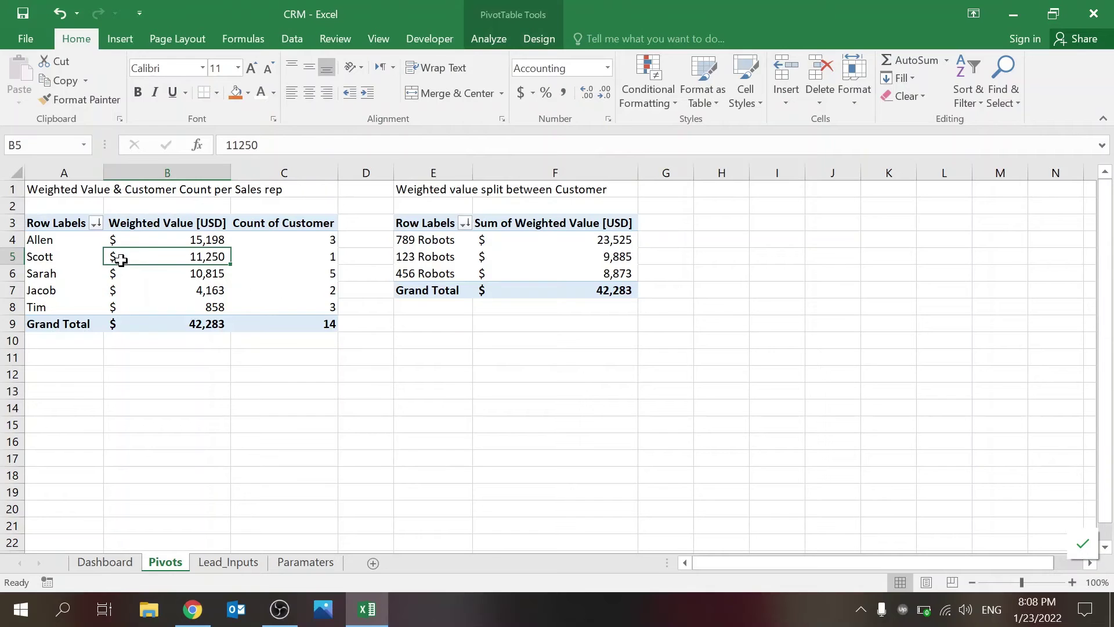
{"action": "left_click", "coordinate": [60, 244]}
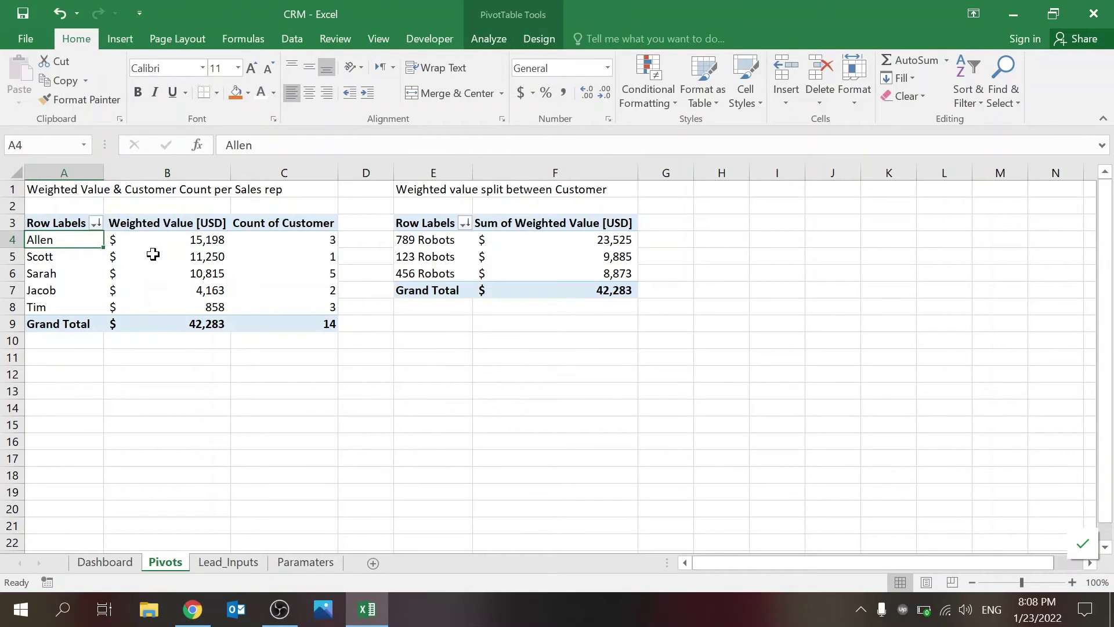
{"action": "left_click", "coordinate": [152, 254]}
{"action": "right_click", "coordinate": [153, 255]}
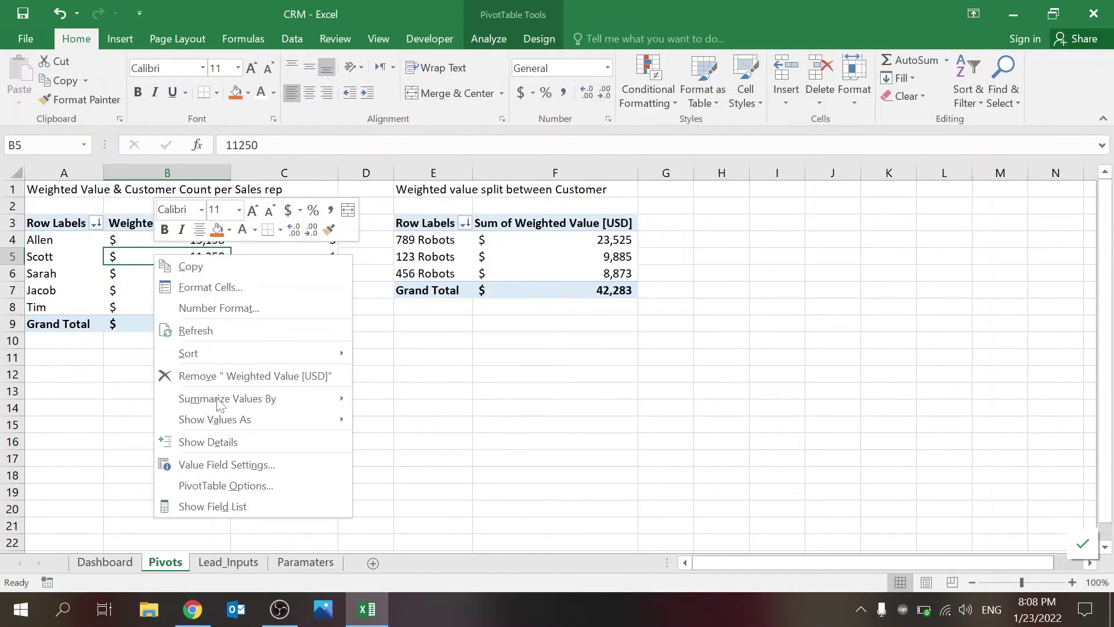
{"action": "left_click", "coordinate": [210, 506]}
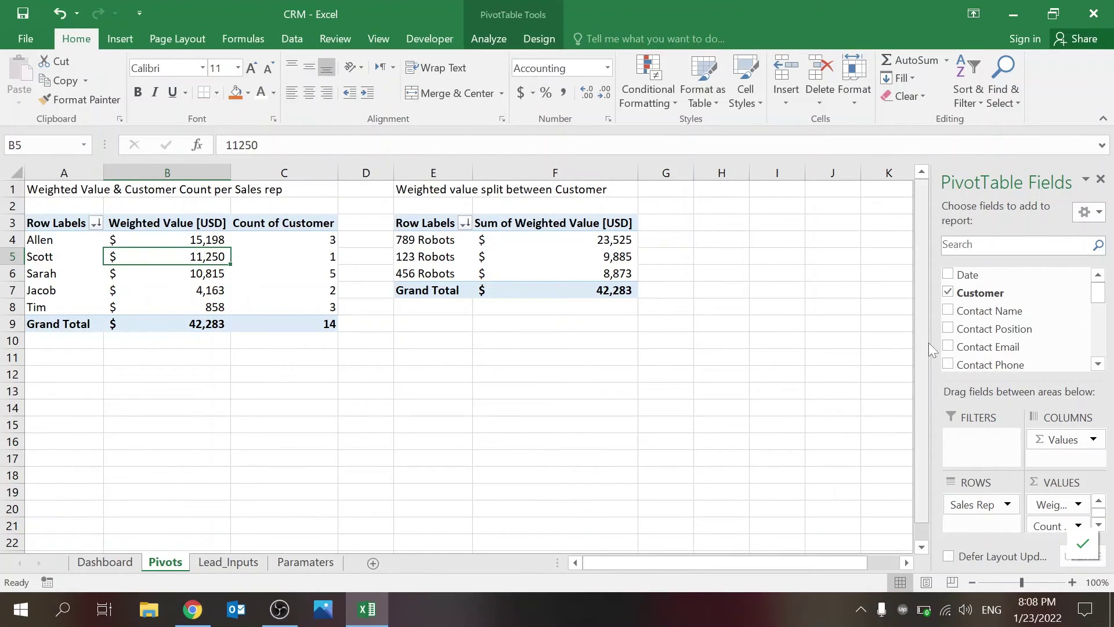
{"action": "left_click_drag", "start_coordinate": [931, 344], "coordinate": [801, 350]}
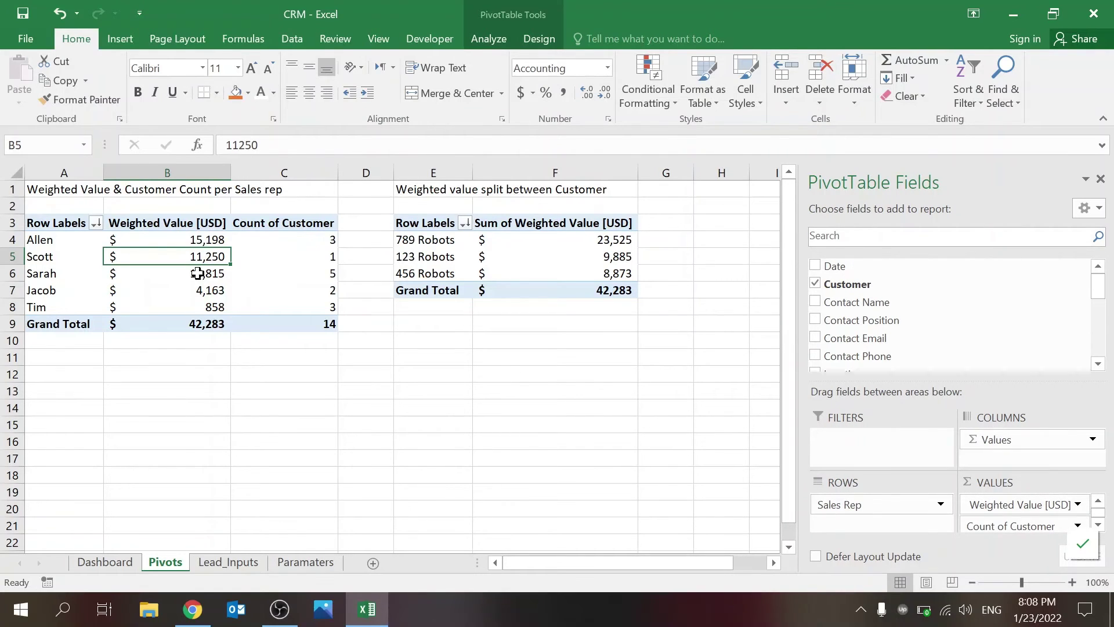
Leave the pivot so the field list closes, then bring up the Dashboard sheet.
{"action": "left_click", "coordinate": [236, 358]}
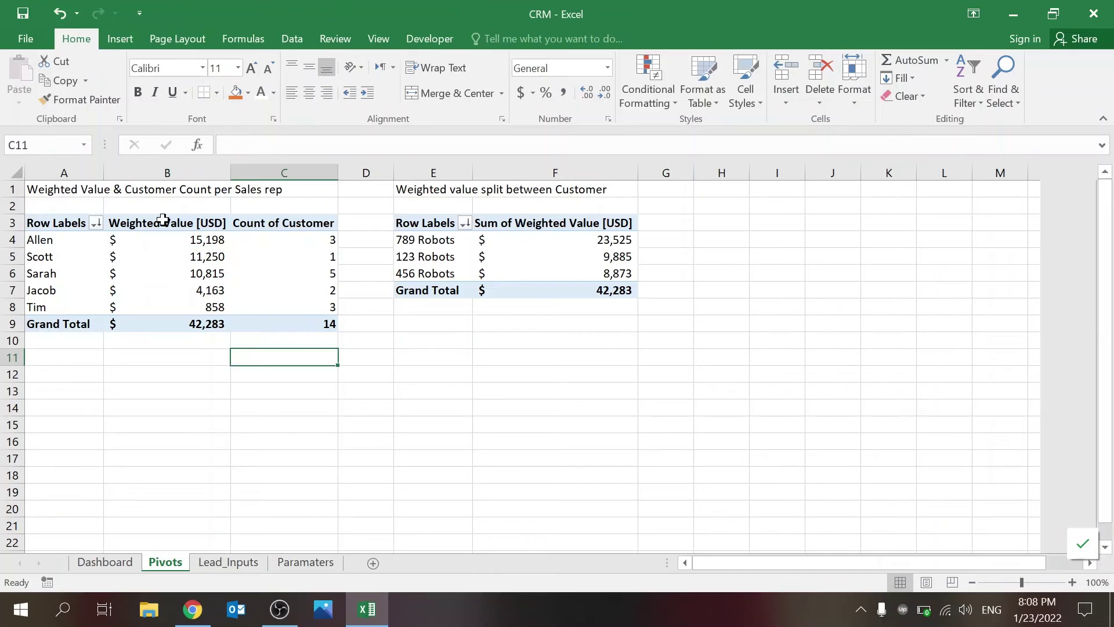
{"action": "left_click", "coordinate": [70, 184]}
{"action": "left_click", "coordinate": [196, 387]}
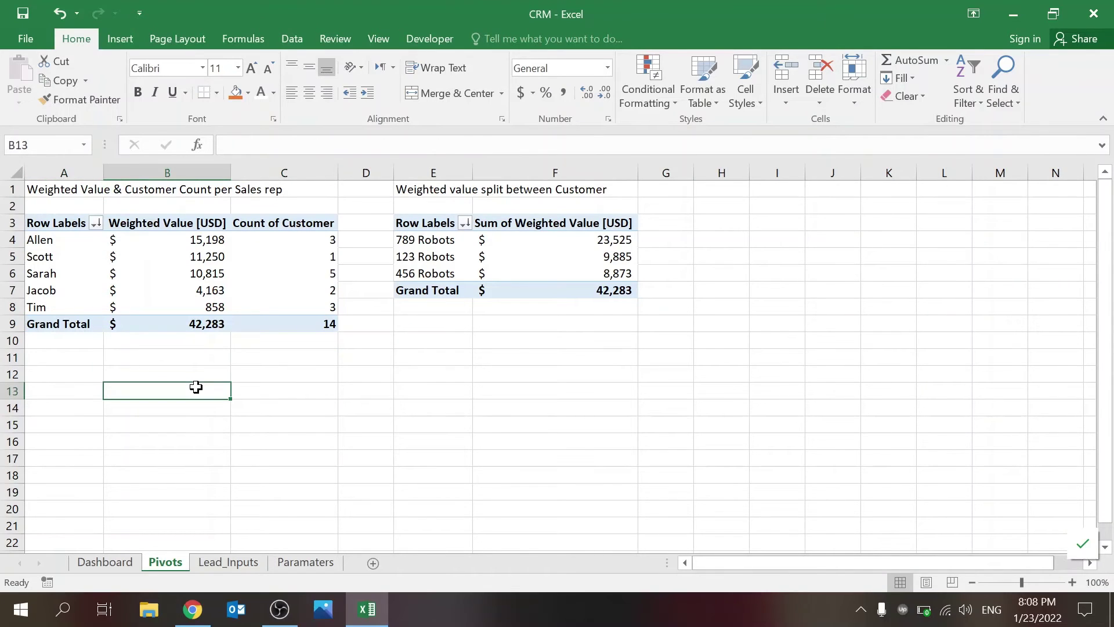
{"action": "left_click", "coordinate": [134, 565]}
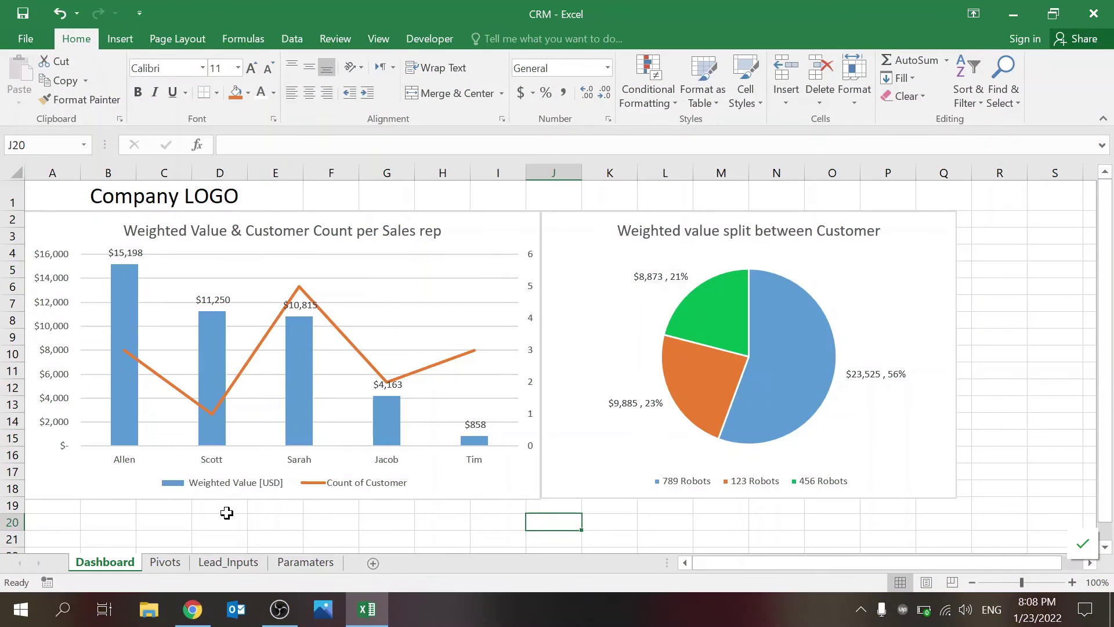
{"action": "left_click", "coordinate": [475, 219]}
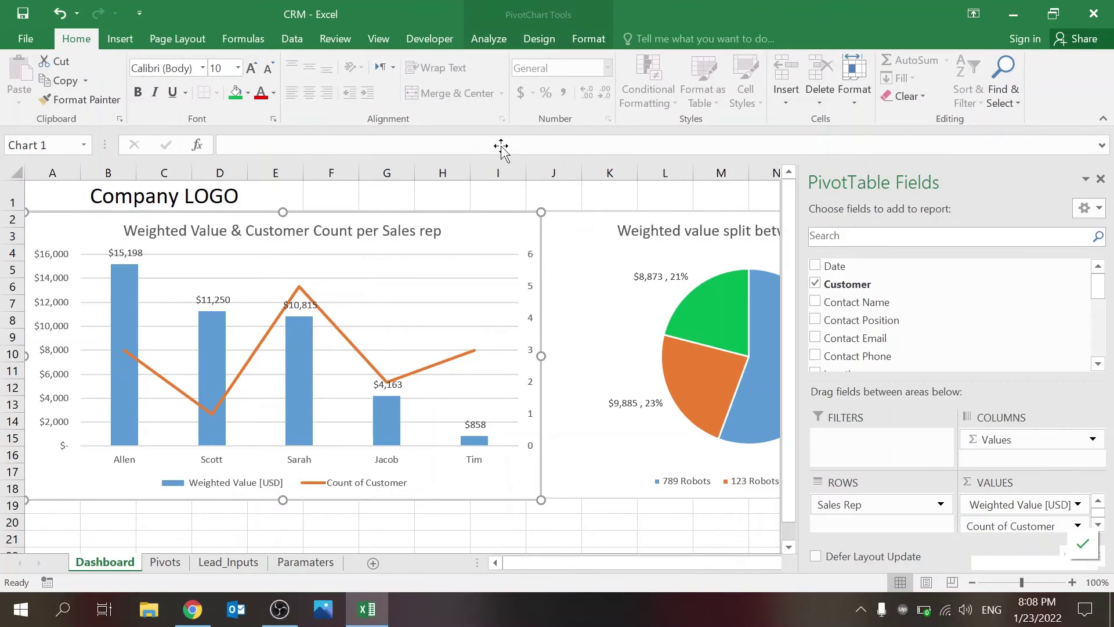
{"action": "left_click", "coordinate": [539, 38]}
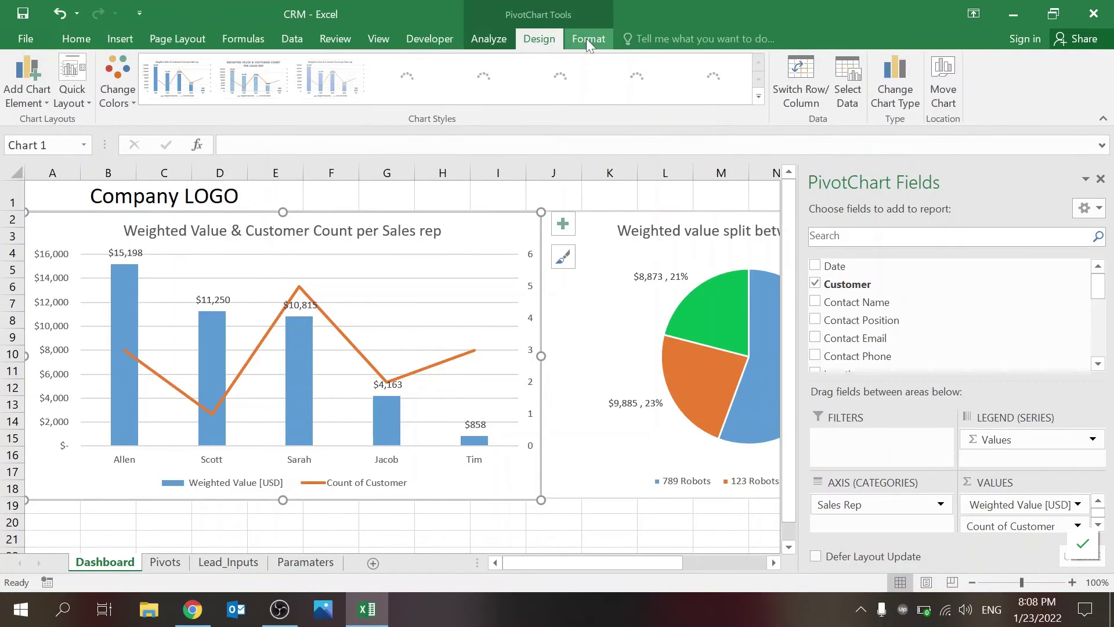
{"action": "left_click", "coordinate": [891, 84]}
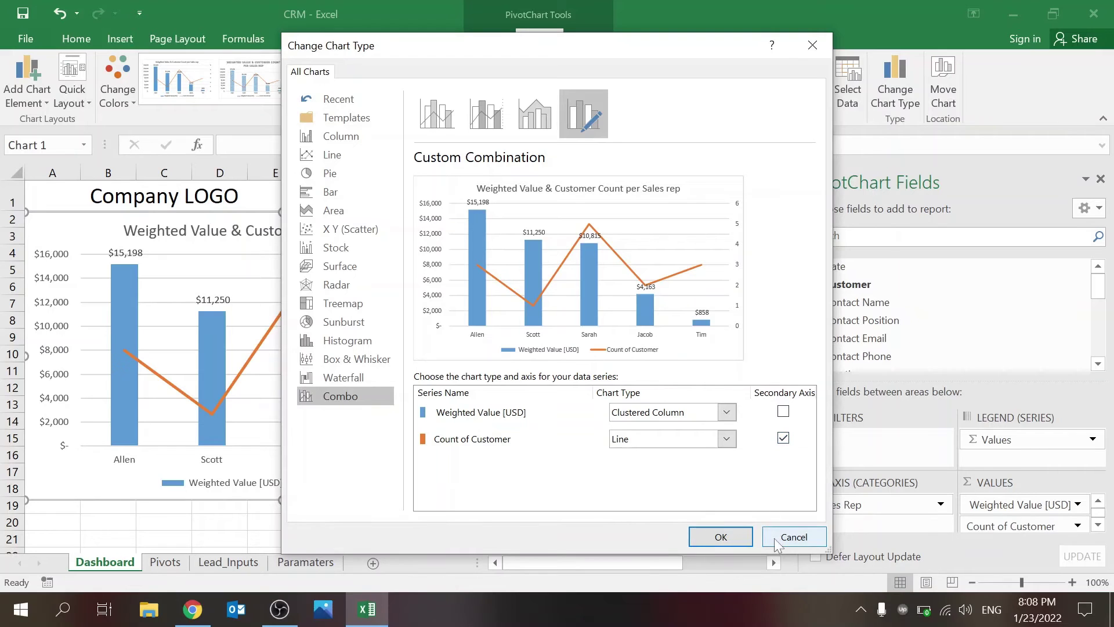
{"action": "left_click", "coordinate": [790, 537]}
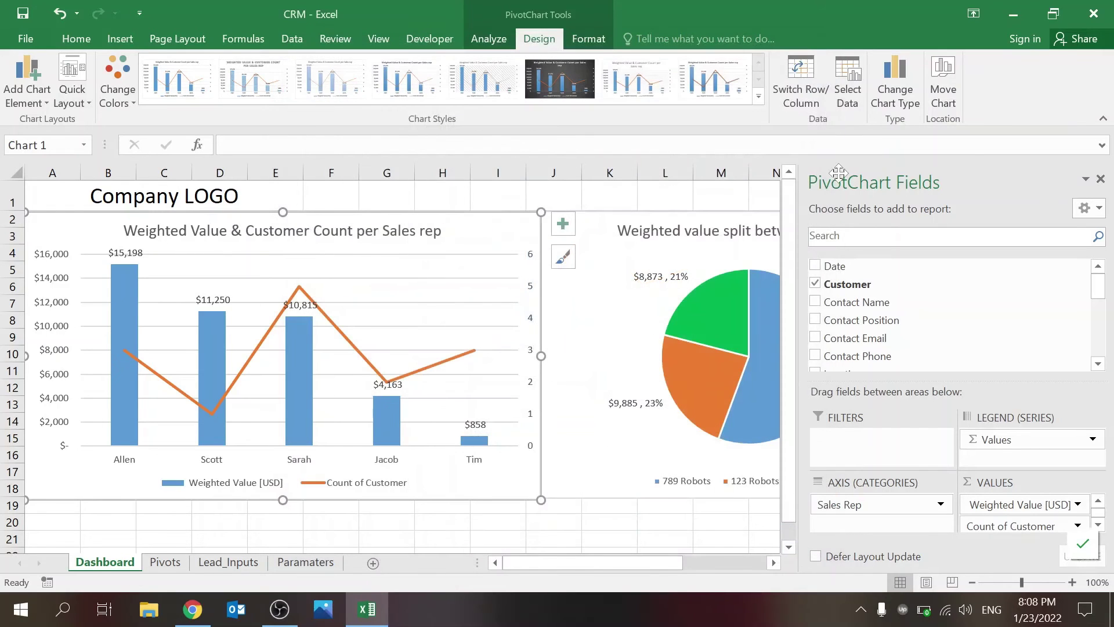
{"action": "left_click", "coordinate": [1101, 179]}
{"action": "left_click", "coordinate": [376, 520]}
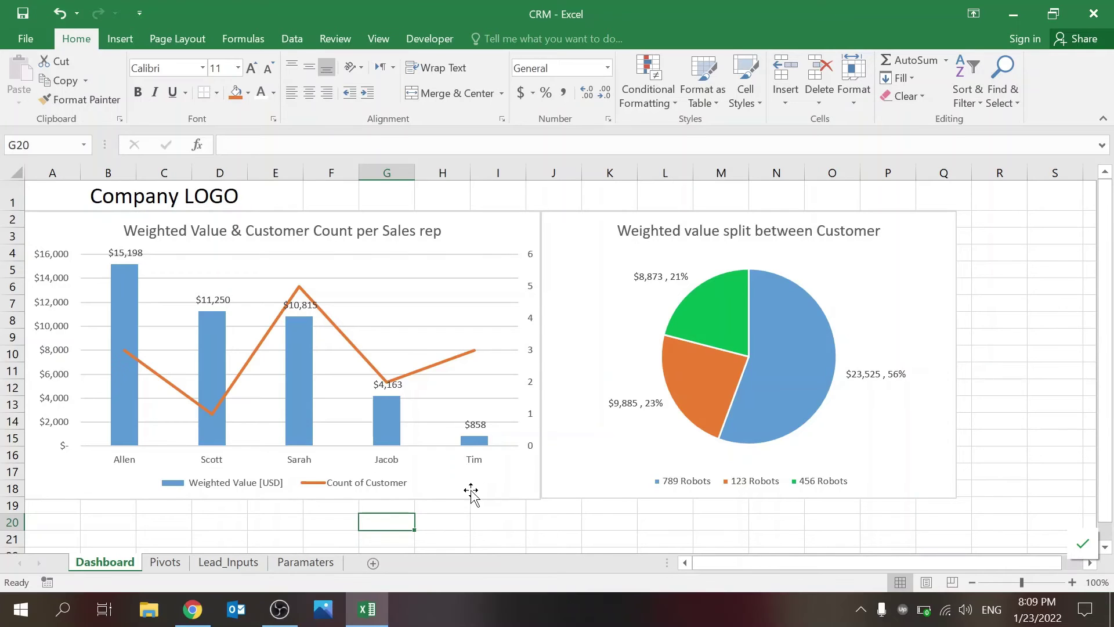
{"action": "left_click", "coordinate": [166, 562]}
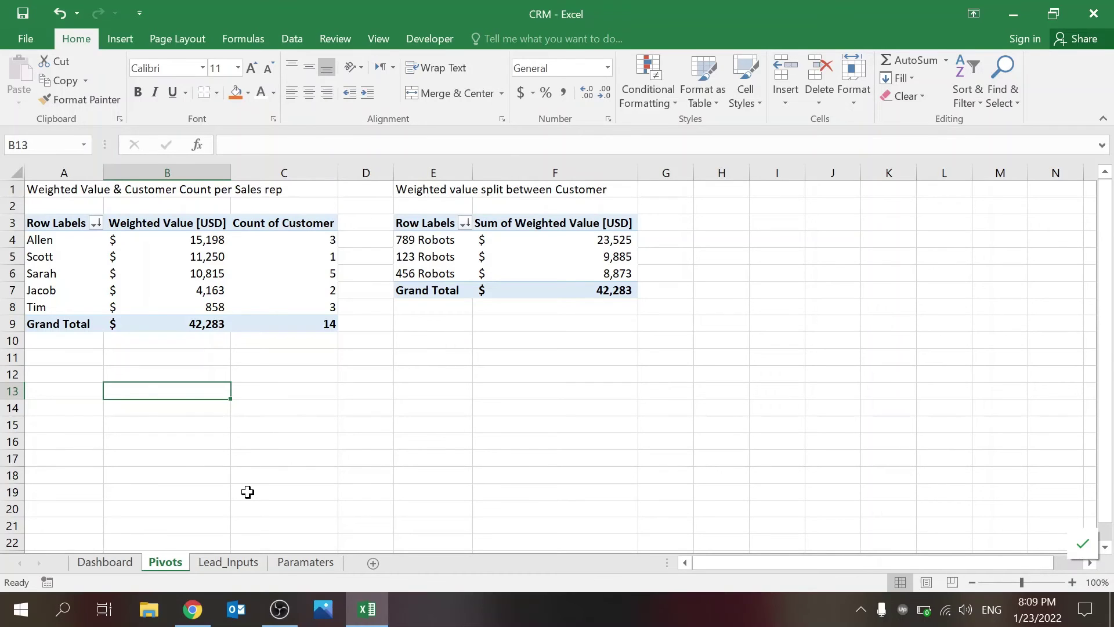
{"action": "left_click", "coordinate": [109, 563]}
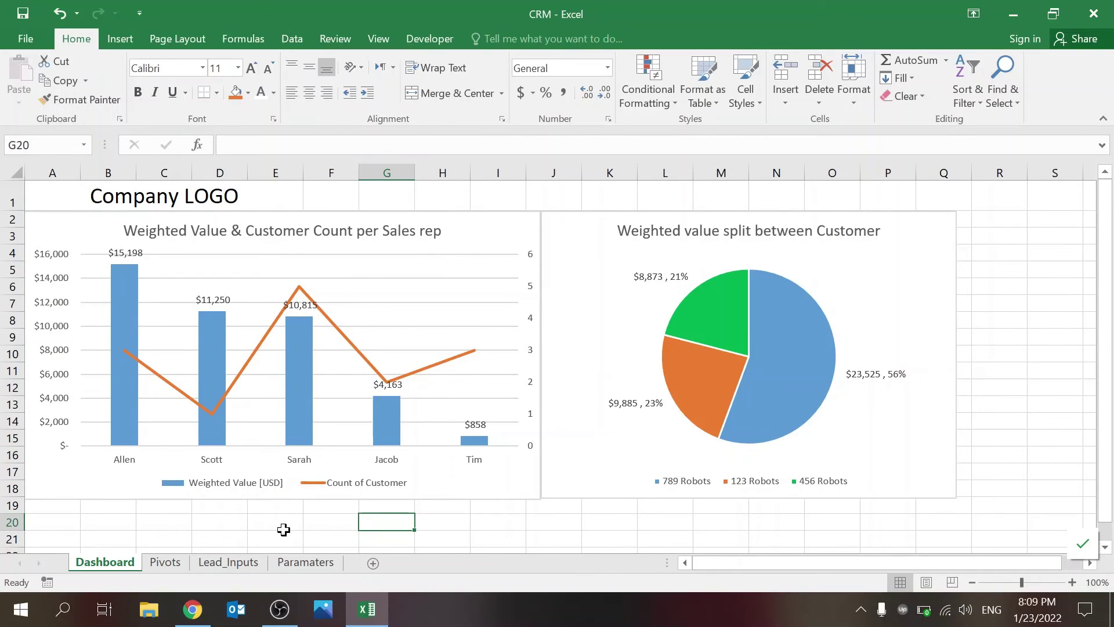
{"action": "left_click", "coordinate": [251, 566]}
{"action": "left_click_drag", "start_coordinate": [789, 562], "coordinate": [981, 569]}
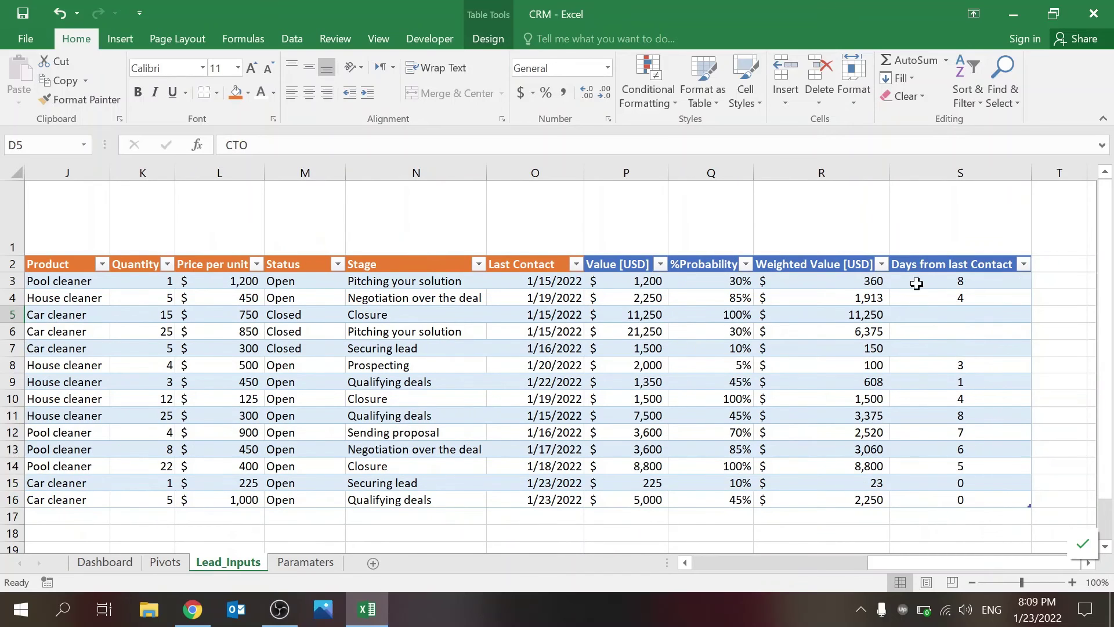
{"action": "left_click", "coordinate": [705, 560]}
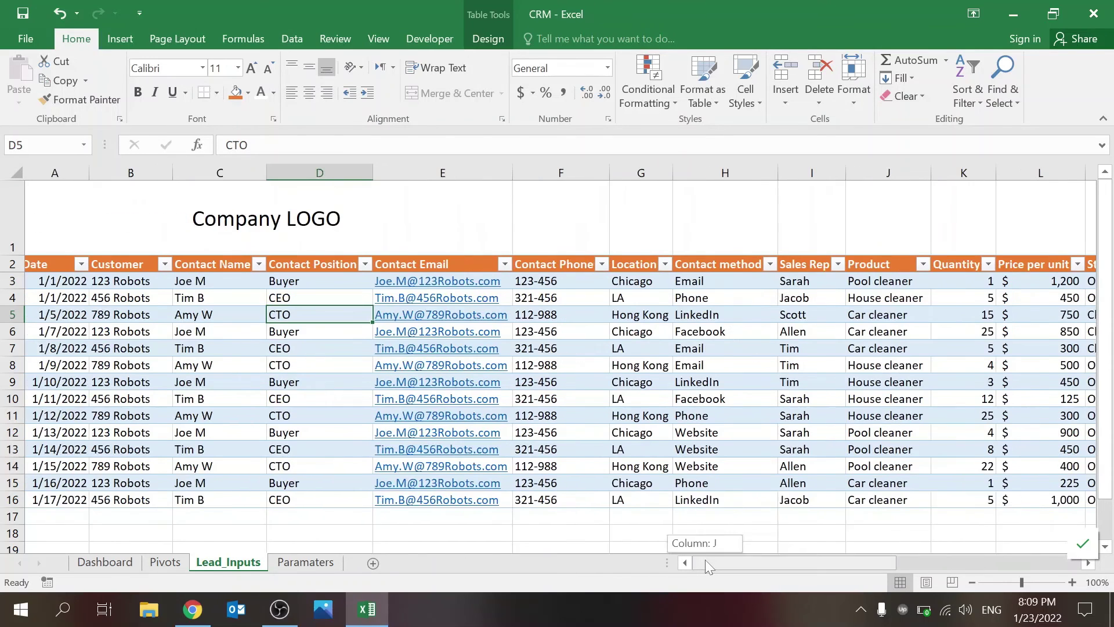
{"action": "left_click", "coordinate": [461, 539]}
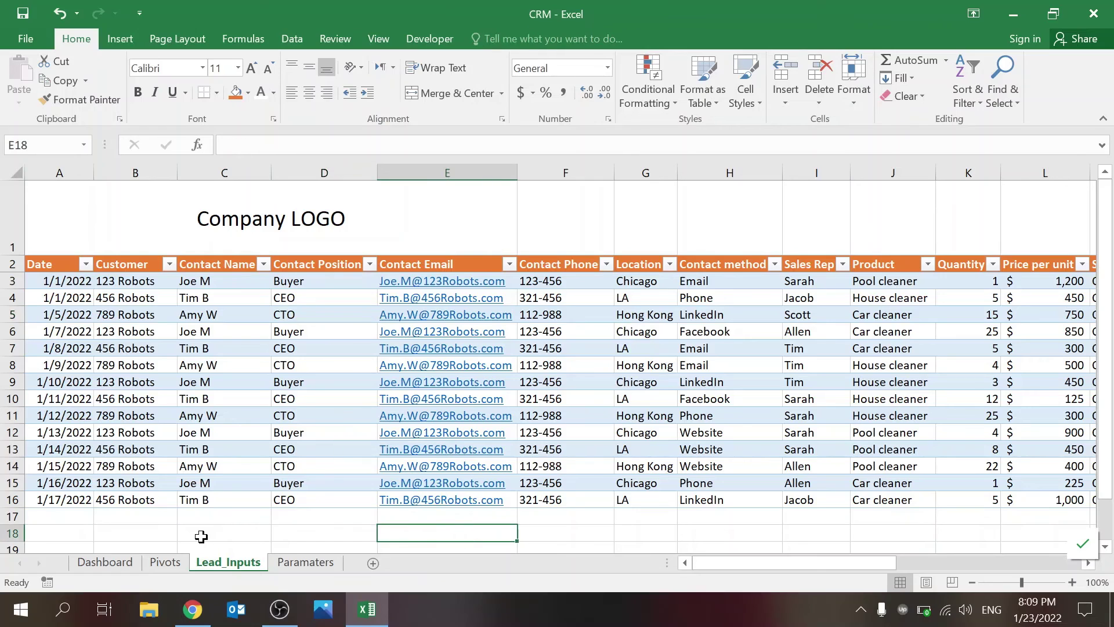
{"action": "left_click", "coordinate": [224, 528]}
{"action": "left_click", "coordinate": [129, 558]}
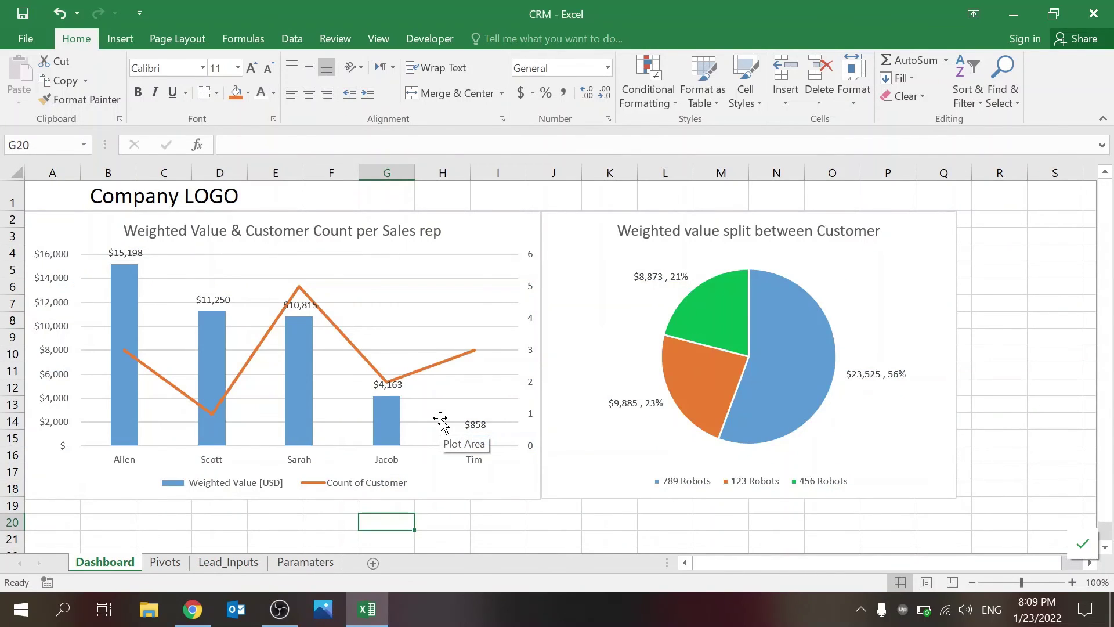